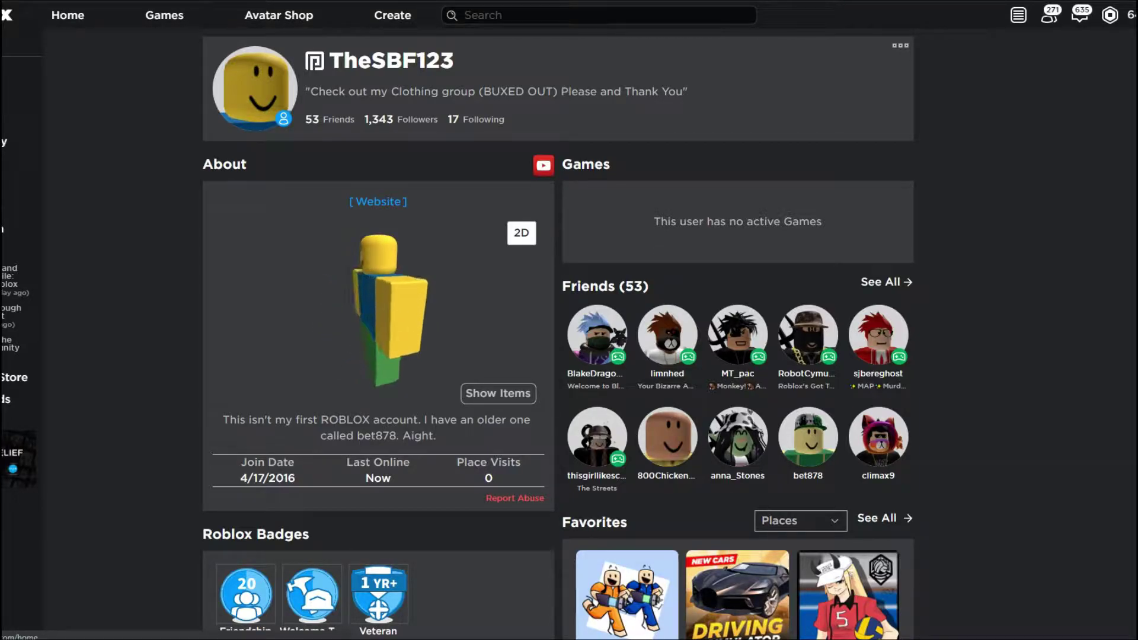
# Open the Avatar Shop catalog and browse the Shirts under the Clothing category.
pyautogui.click(279, 15)
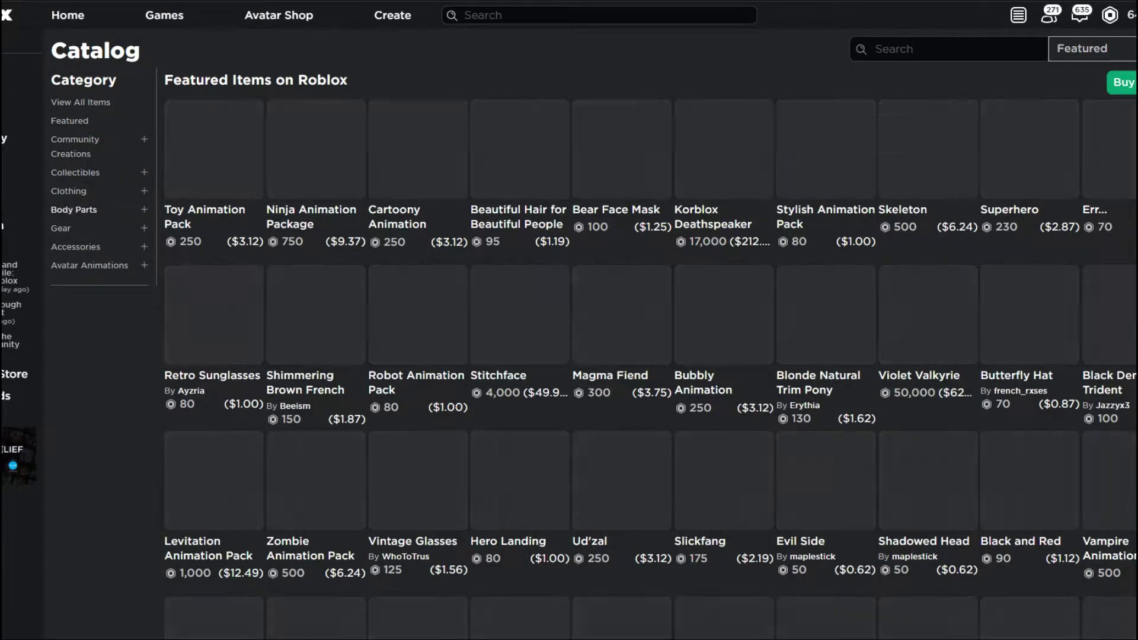
pyautogui.click(69, 298)
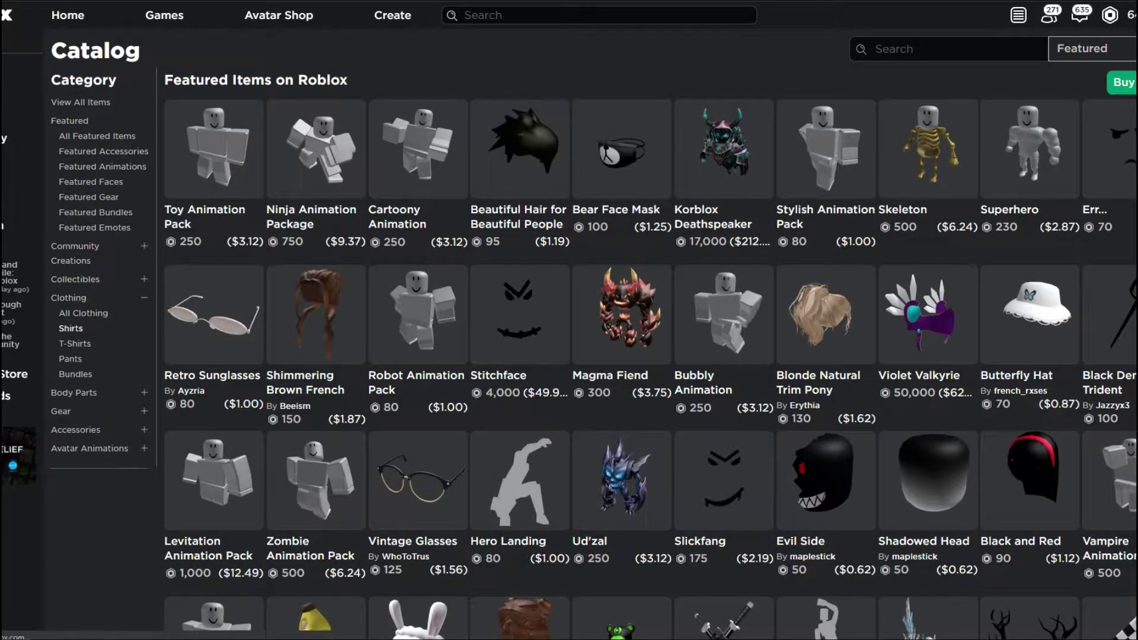
pyautogui.click(70, 328)
pyautogui.click(1082, 83)
pyautogui.click(1064, 249)
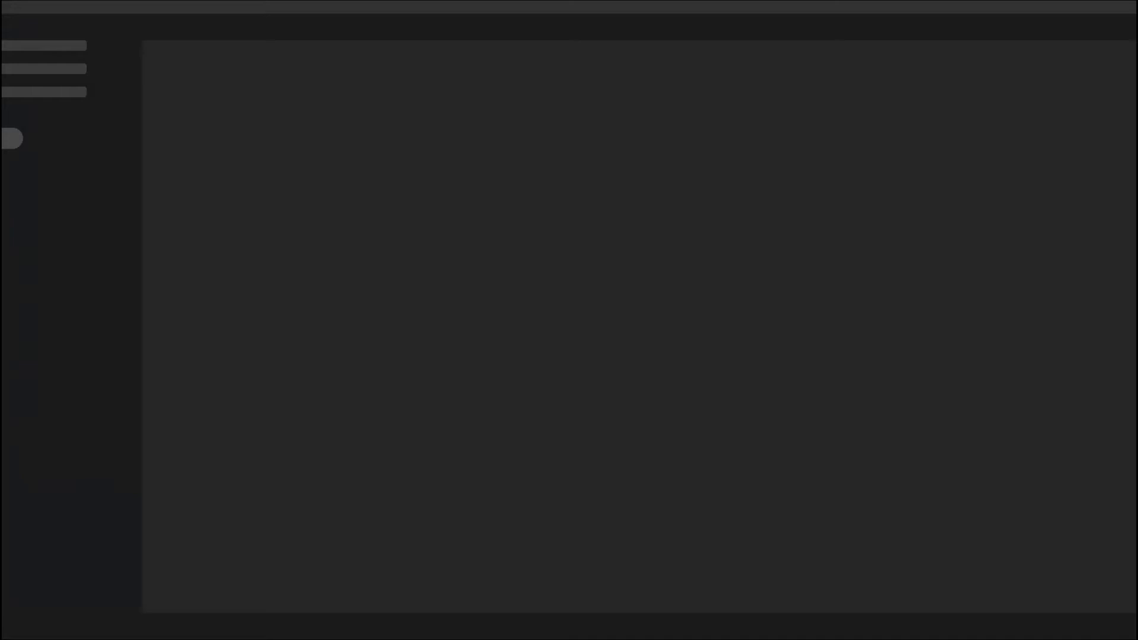
# Switch to Photoshop and open the black jacket template PNG.
pyautogui.moveTo(326, 639); pyautogui.dragTo(297, 404)
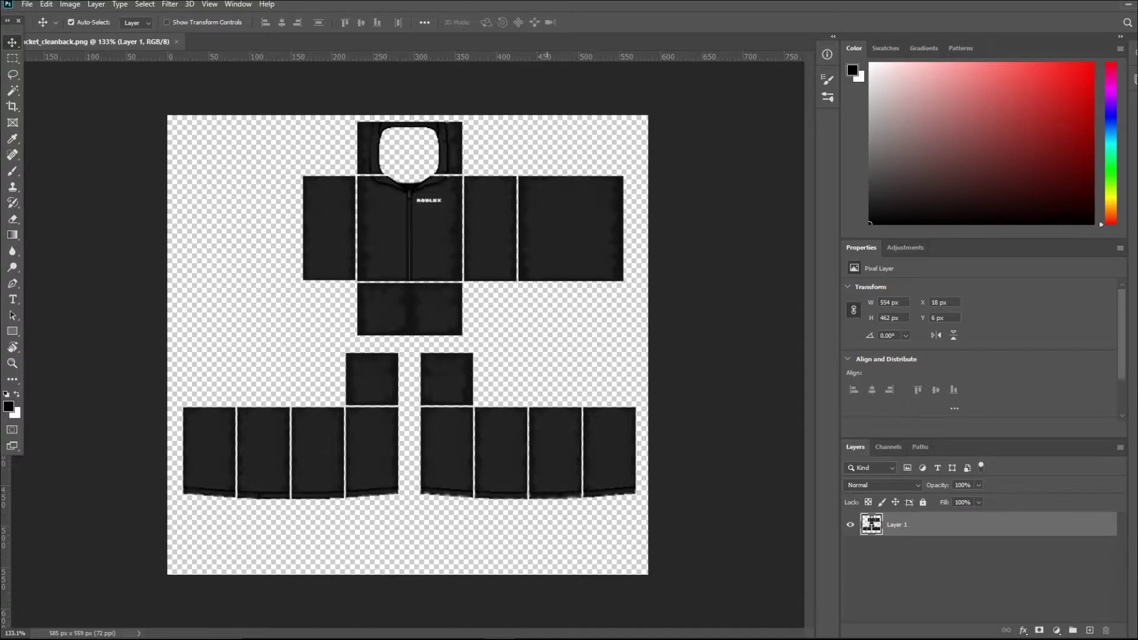
pyautogui.scroll(8, 540, 284)
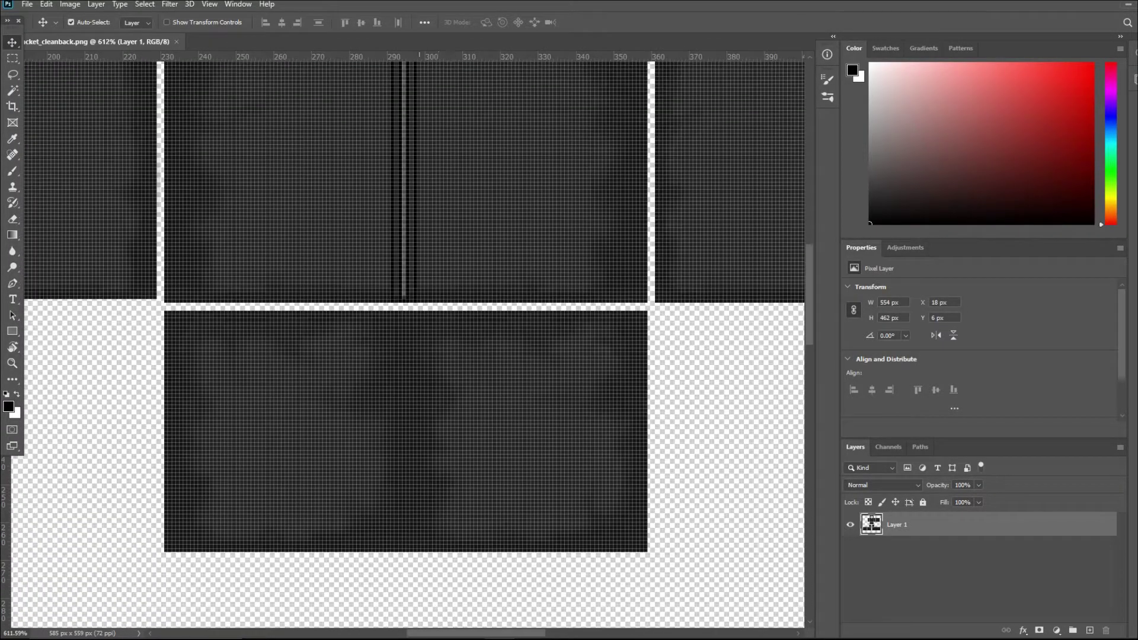
pyautogui.scroll(-3, 423, 274)
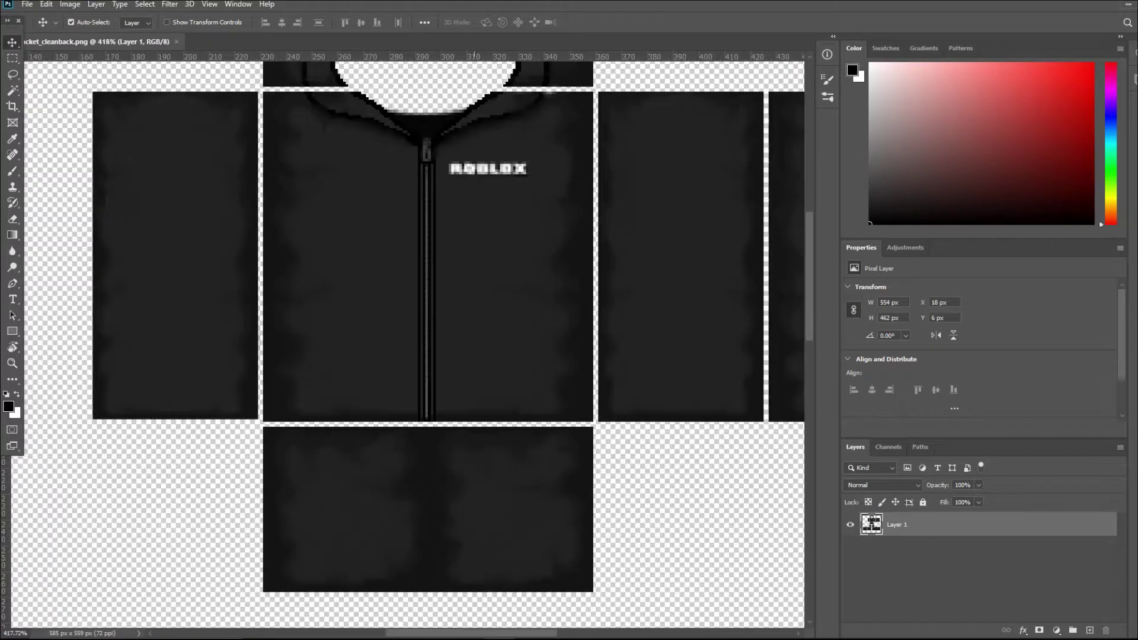
pyautogui.scroll(2, 475, 344)
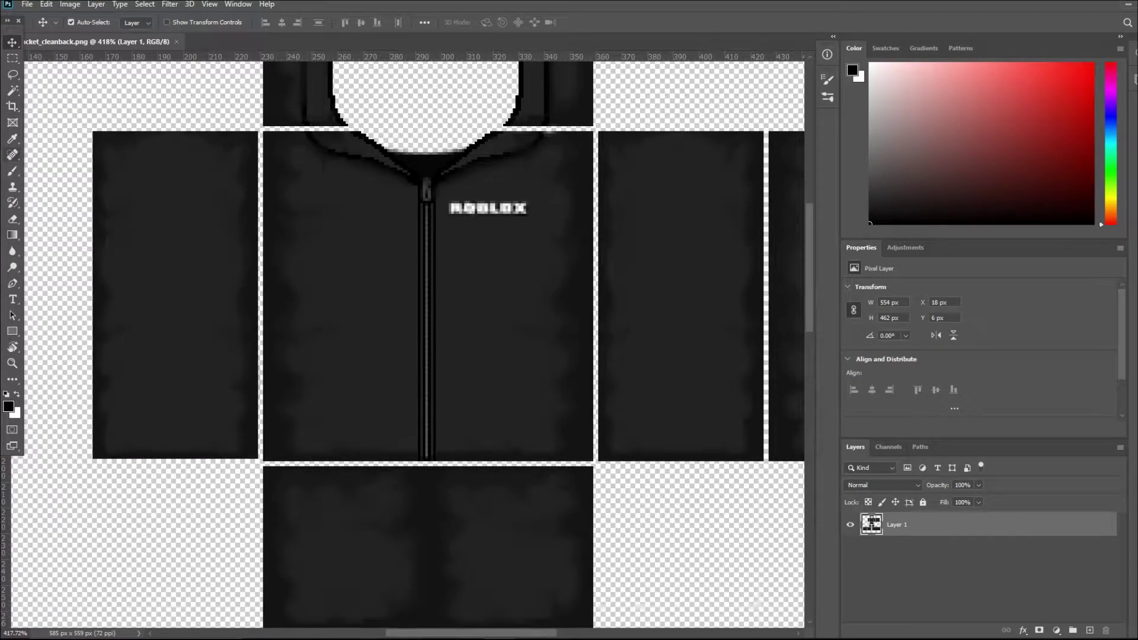
# Erase the ROBLOX logo from the jacket's front with the Spot Healing Brush, reducing the brush size to 12 px.
pyautogui.click(11, 155)
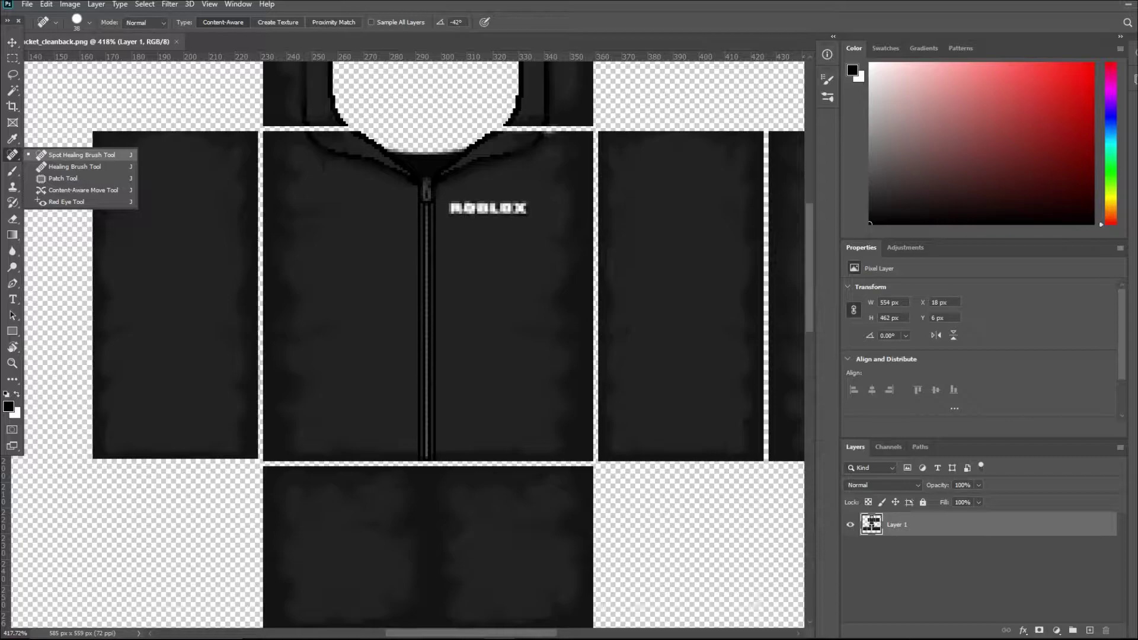
pyautogui.click(77, 155)
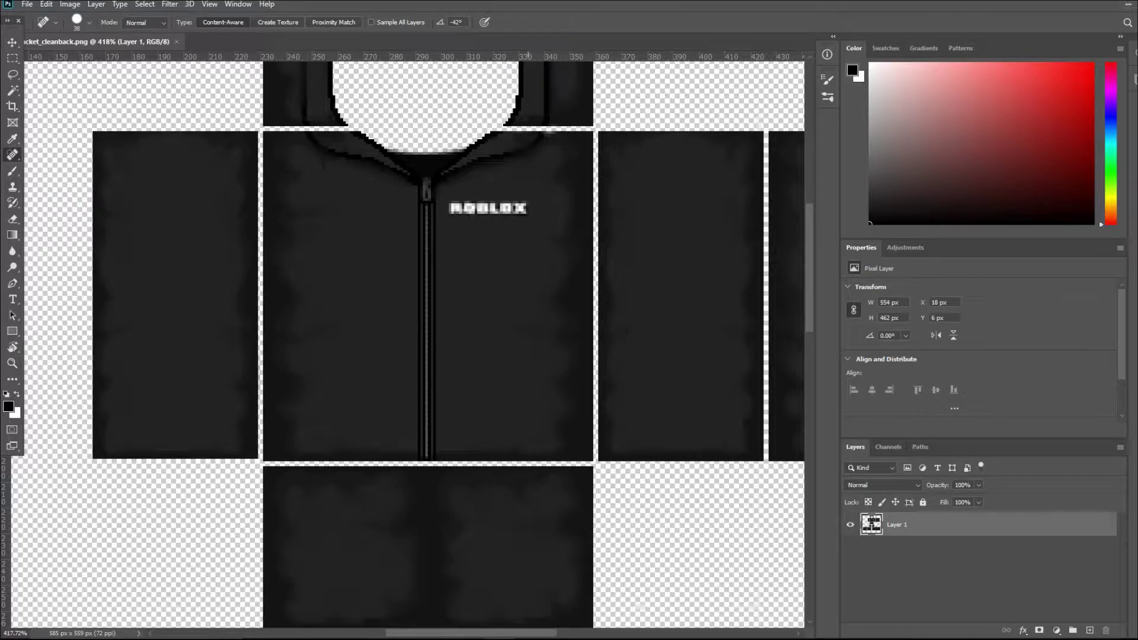
pyautogui.click(527, 217)
pyautogui.click(89, 23)
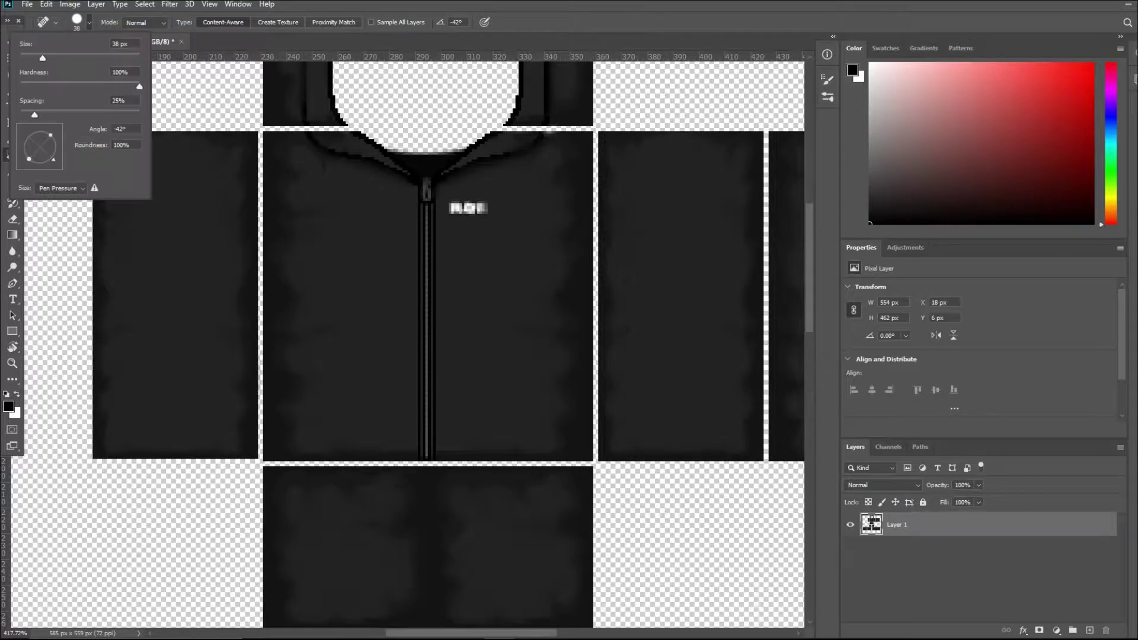
pyautogui.moveTo(42, 57); pyautogui.dragTo(31, 57)
pyautogui.press('Return')
pyautogui.moveTo(450, 207); pyautogui.dragTo(487, 207)
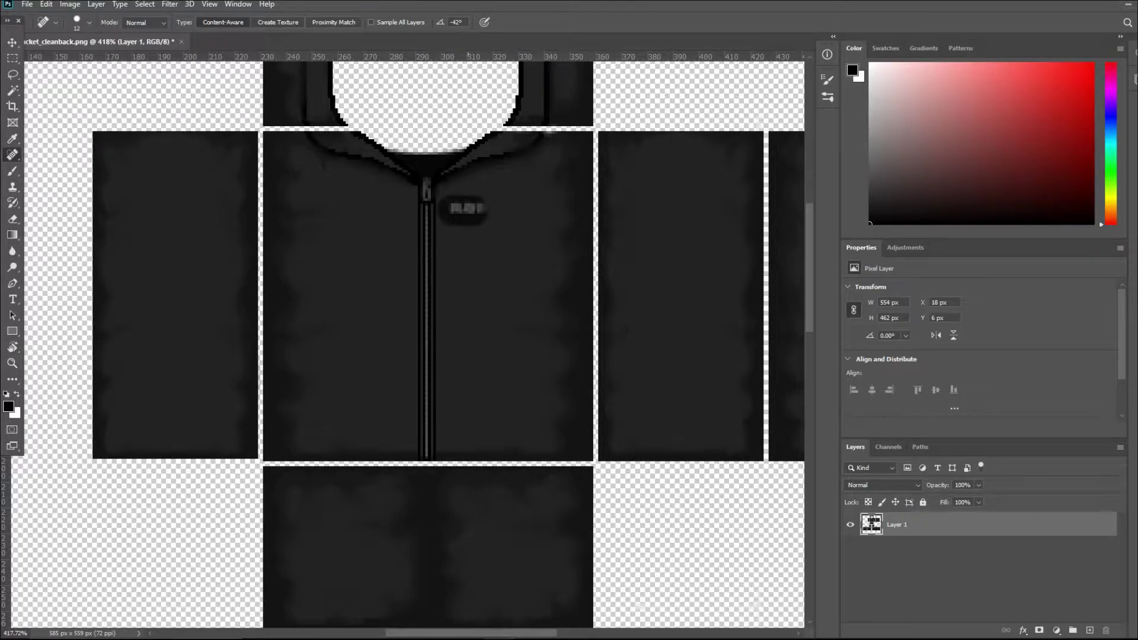
# Heal away the zipper along the torso front and the remaining dark marks on the chest.
pyautogui.moveTo(426, 187); pyautogui.dragTo(413, 222)
pyautogui.moveTo(519, 204)
pyautogui.mouseDown()
pyautogui.moveTo(353, 251)
pyautogui.moveTo(457, 291)
pyautogui.moveTo(472, 430)
pyautogui.moveTo(415, 445)
pyautogui.moveTo(423, 448)
pyautogui.mouseUp()
pyautogui.moveTo(388, 211); pyautogui.dragTo(462, 227)
pyautogui.moveTo(374, 230); pyautogui.dragTo(473, 240)
pyautogui.moveTo(386, 243); pyautogui.dragTo(461, 255)
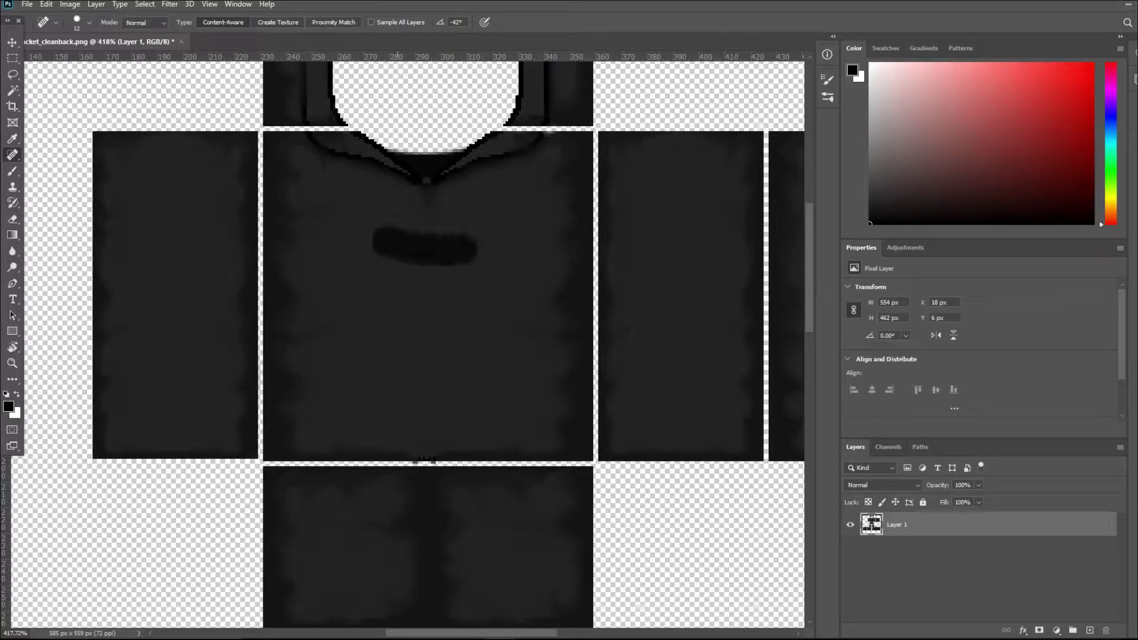
pyautogui.moveTo(395, 265); pyautogui.dragTo(450, 261)
pyautogui.click(428, 189)
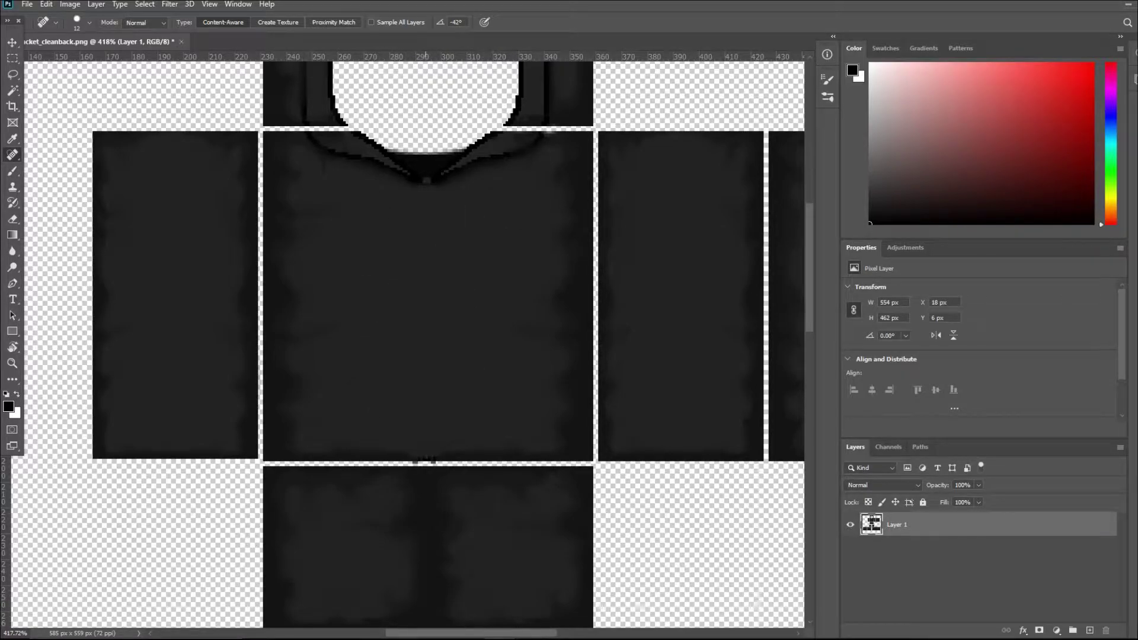
# Smooth the fabric shading on the torso front and the adjacent side panel with Spot Healing Brush strokes.
pyautogui.scroll(3, 425, 184)
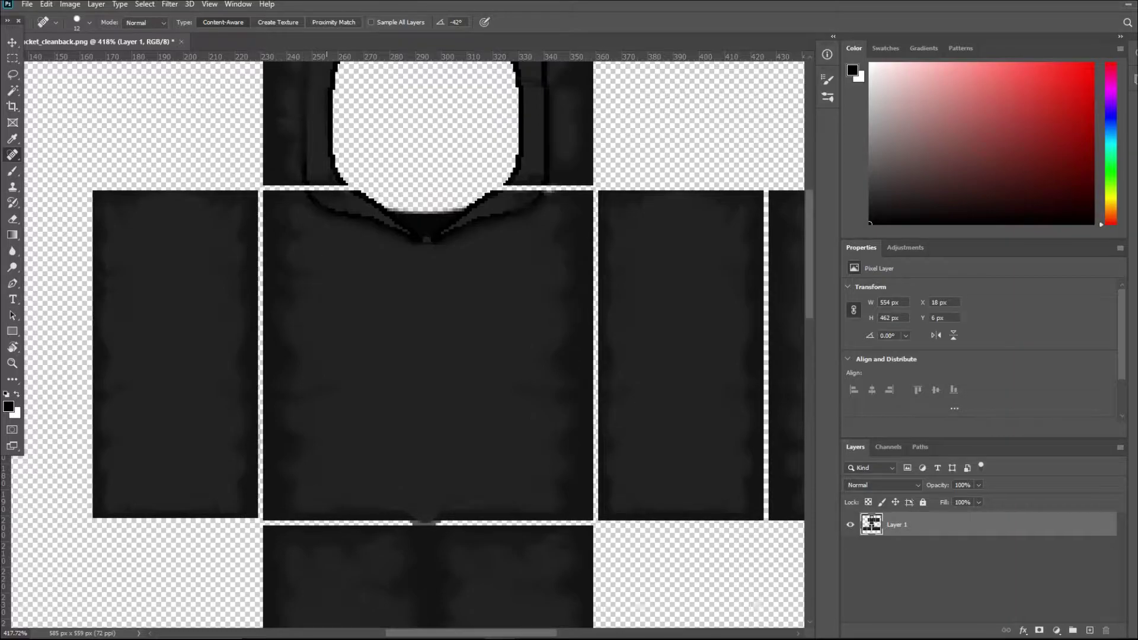
pyautogui.moveTo(320, 341); pyautogui.dragTo(320, 427)
pyautogui.moveTo(359, 261); pyautogui.dragTo(332, 329)
pyautogui.moveTo(530, 356); pyautogui.dragTo(507, 441)
pyautogui.moveTo(644, 356); pyautogui.dragTo(634, 430)
pyautogui.moveTo(726, 359); pyautogui.dragTo(726, 415)
pyautogui.moveTo(350, 315); pyautogui.dragTo(351, 345)
pyautogui.moveTo(407, 283); pyautogui.dragTo(424, 399)
pyautogui.moveTo(500, 282); pyautogui.dragTo(508, 407)
# Reduce the Spot Healing Brush to 1 px and retouch the leftover zipper pixels at the collar's lower tip.
pyautogui.scroll(2, 432, 344)
pyautogui.scroll(1, 432, 343)
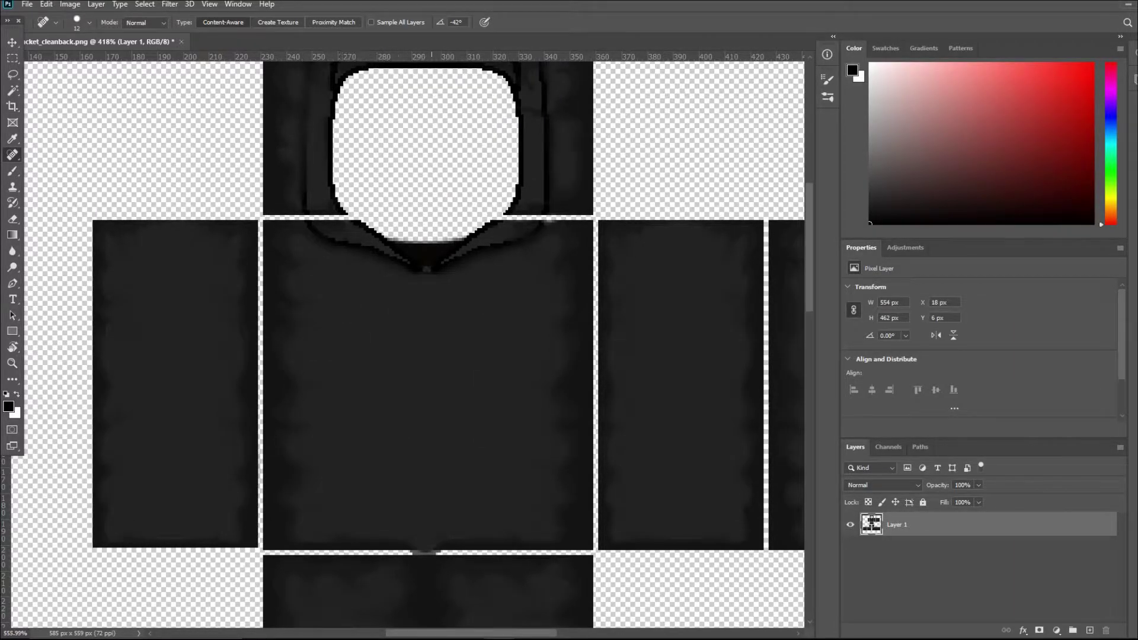
pyautogui.scroll(5, 435, 279)
pyautogui.click(88, 22)
pyautogui.moveTo(26, 58); pyautogui.dragTo(19, 58)
pyautogui.moveTo(371, 219); pyautogui.dragTo(374, 231)
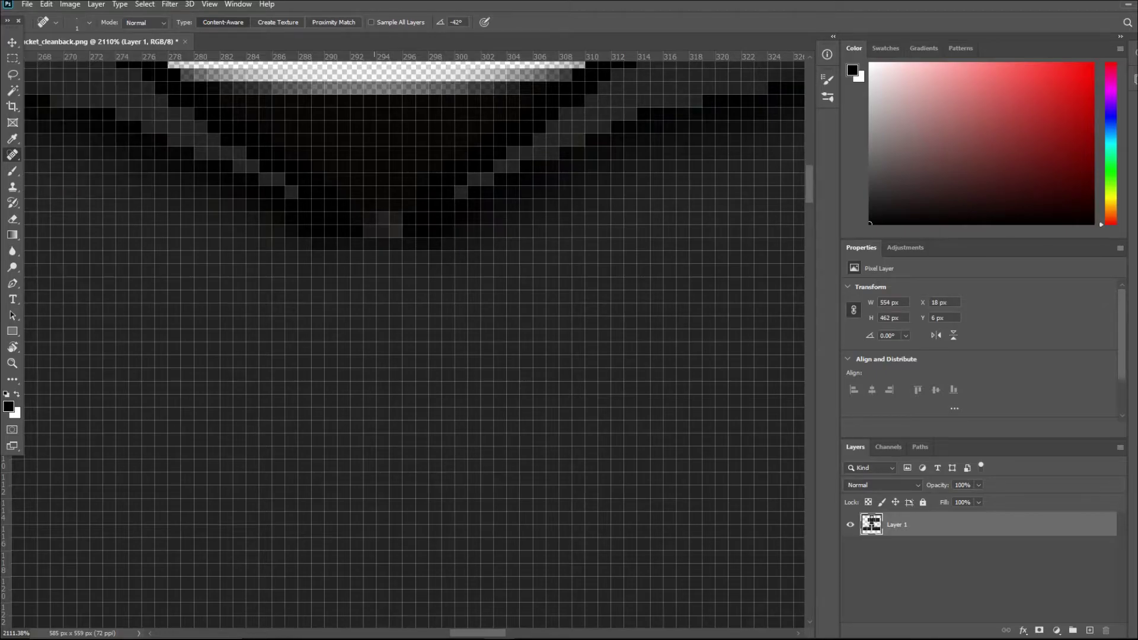
pyautogui.scroll(-5, 409, 232)
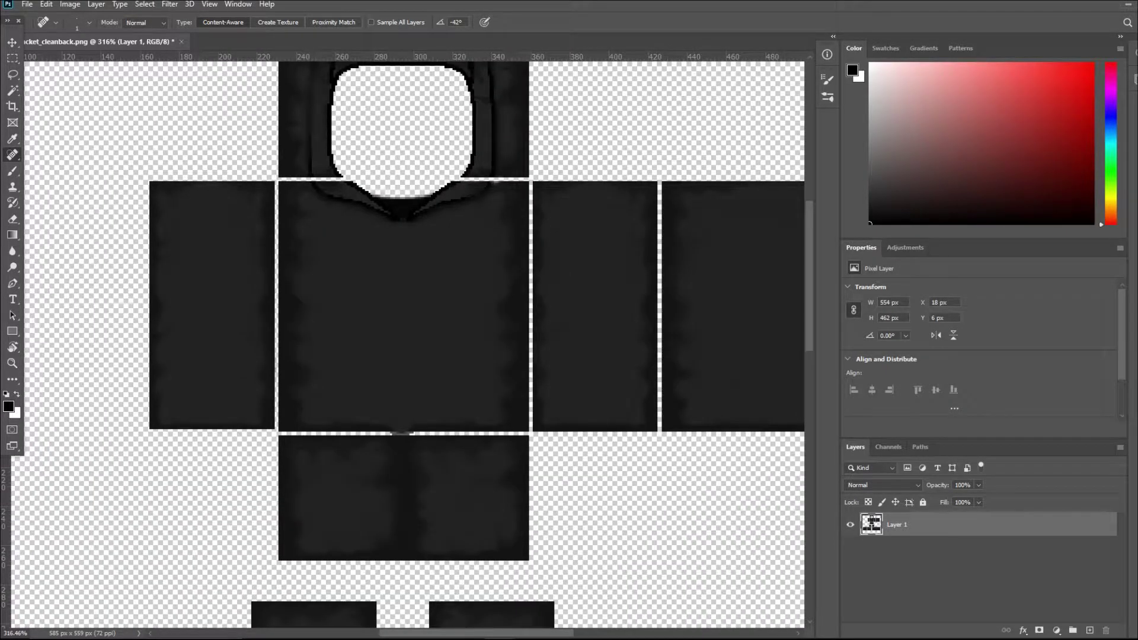
# Select the 128 × 128 px torso front panel with the Rectangular Marquee tool.
pyautogui.scroll(3, 409, 344)
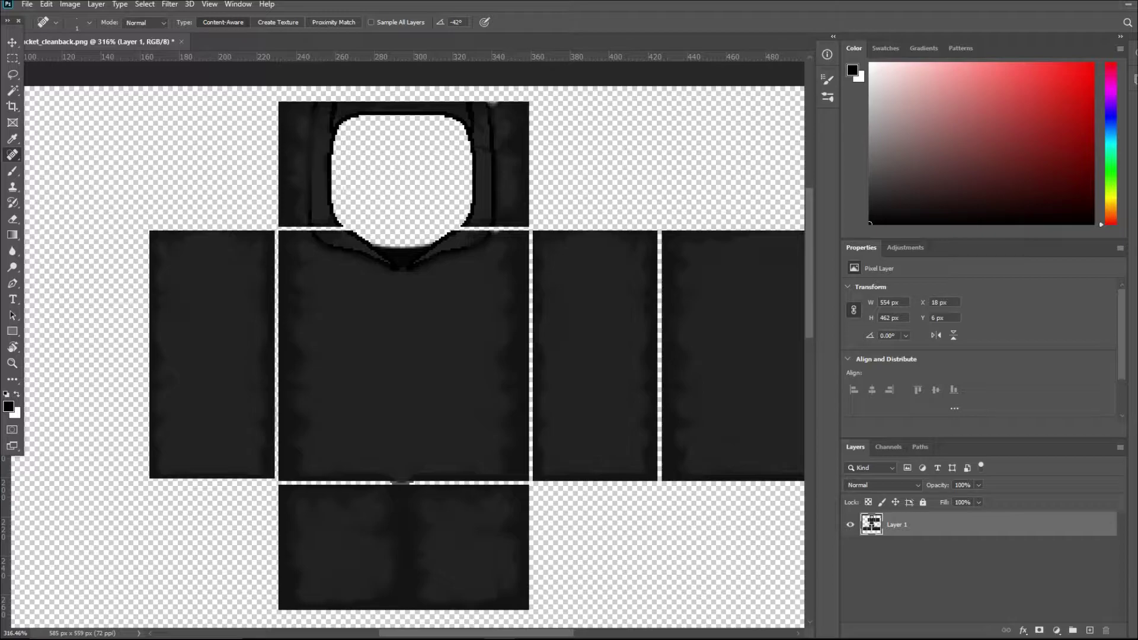
pyautogui.scroll(2, 370, 303)
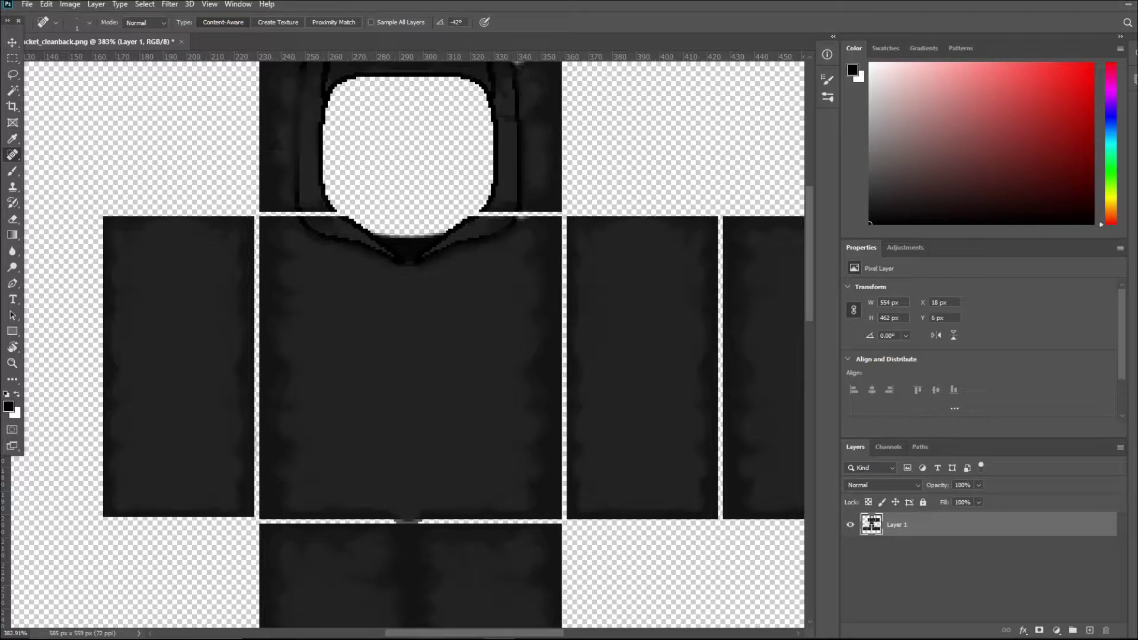
pyautogui.press('m')
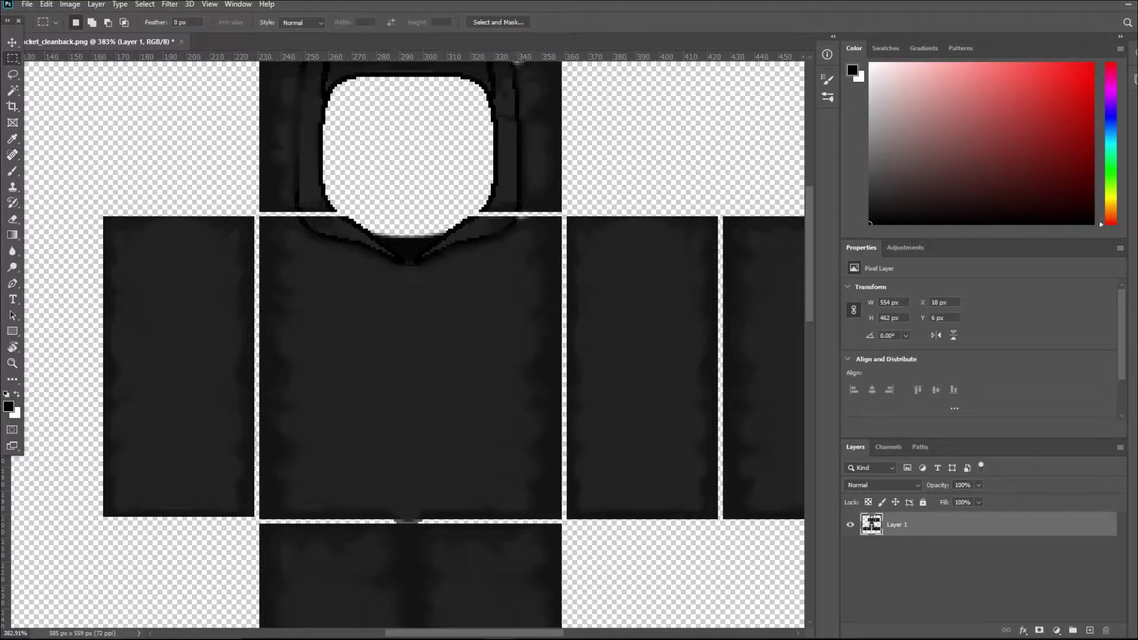
pyautogui.scroll(2, 275, 257)
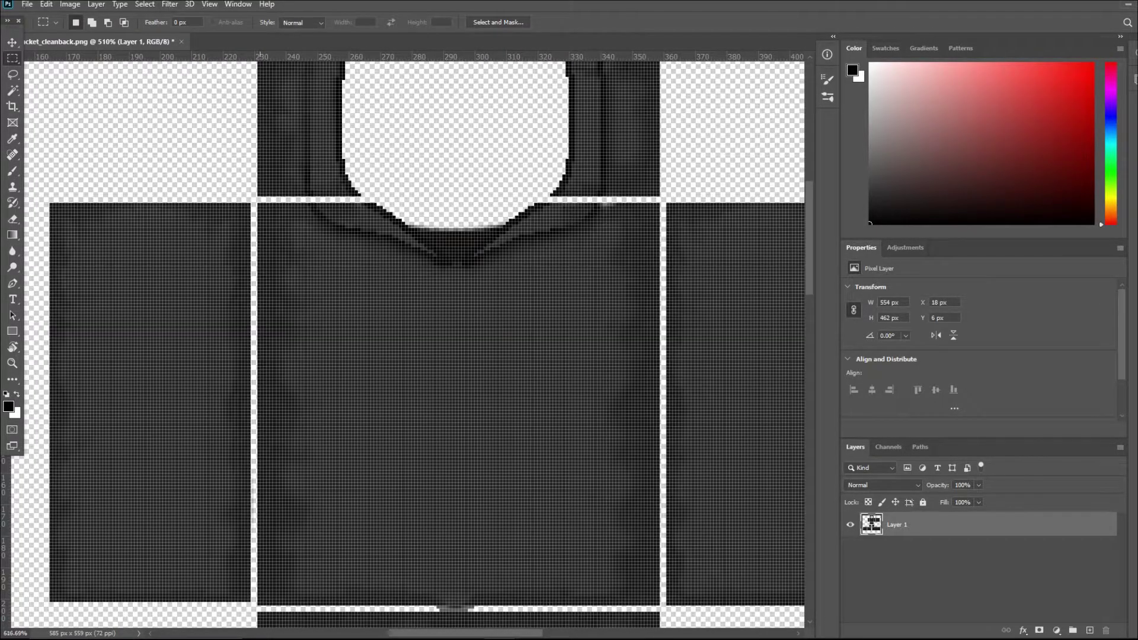
pyautogui.scroll(3, 269, 216)
pyautogui.moveTo(279, 191); pyautogui.dragTo(729, 562)
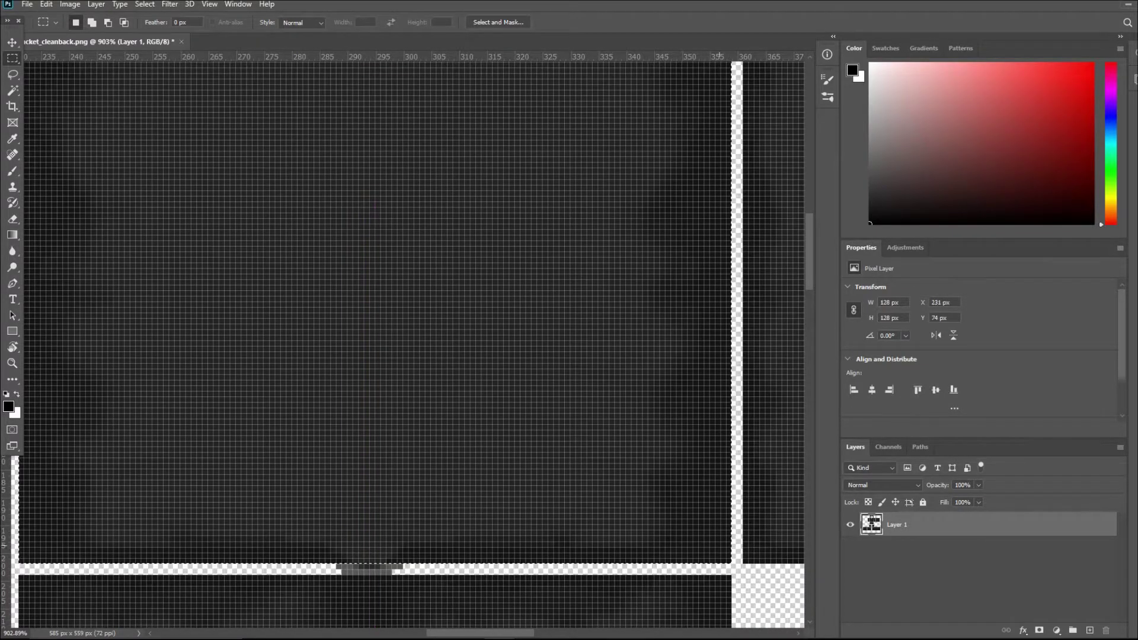
pyautogui.scroll(-6, 560, 442)
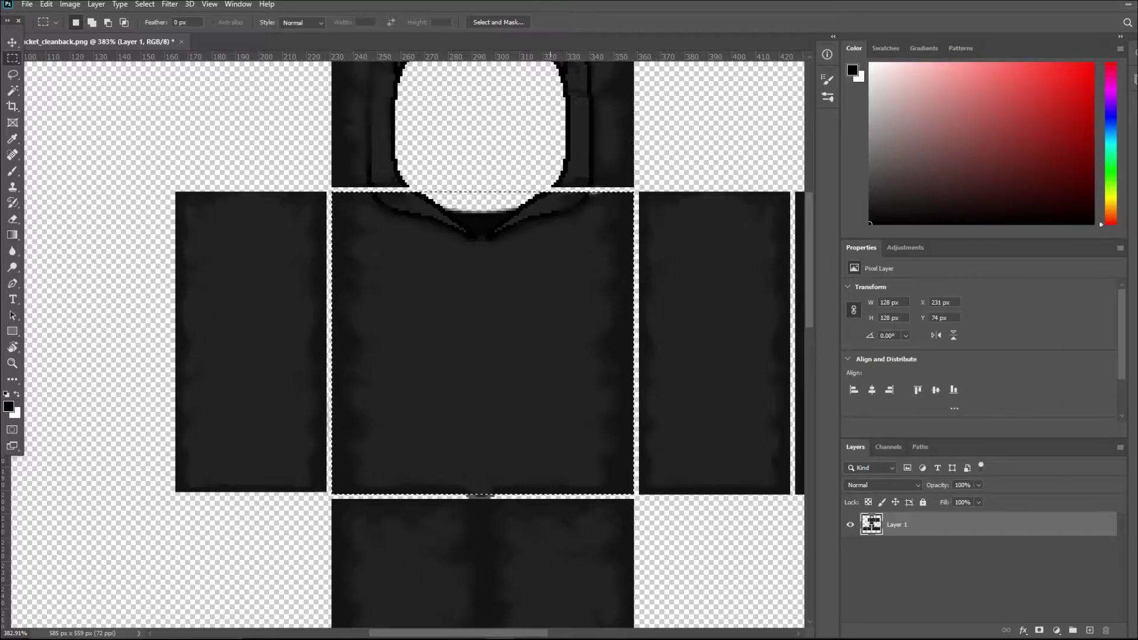
# Copy the selected torso front panel into a new transparent 128 × 128 px document at 72 ppi.
pyautogui.click(27, 4)
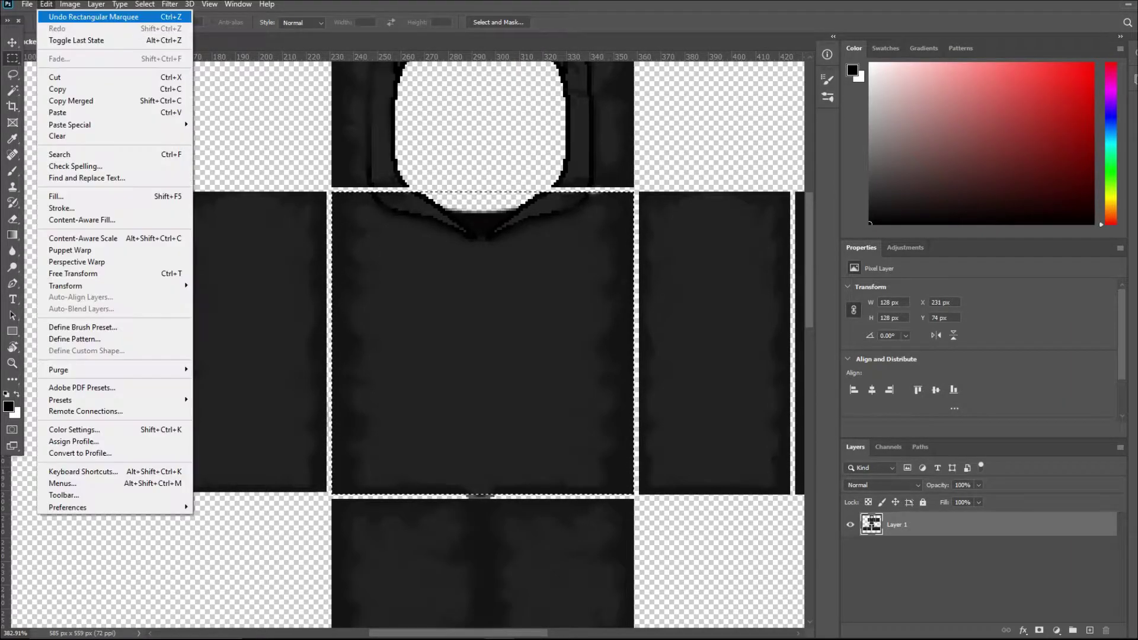
pyautogui.click(37, 17)
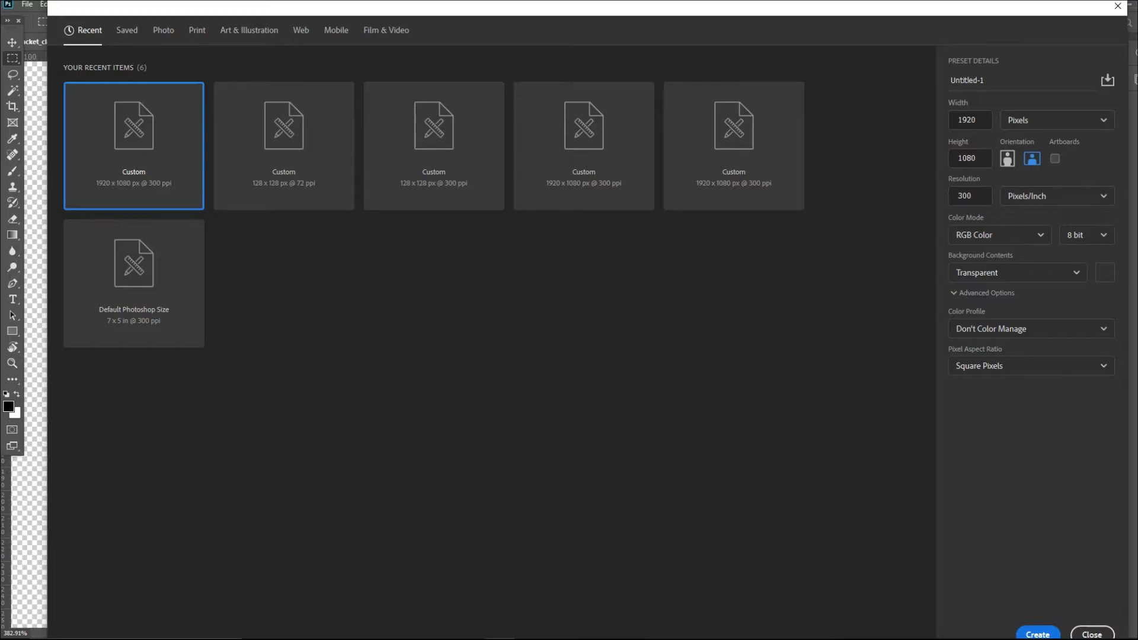
pyautogui.click(284, 146)
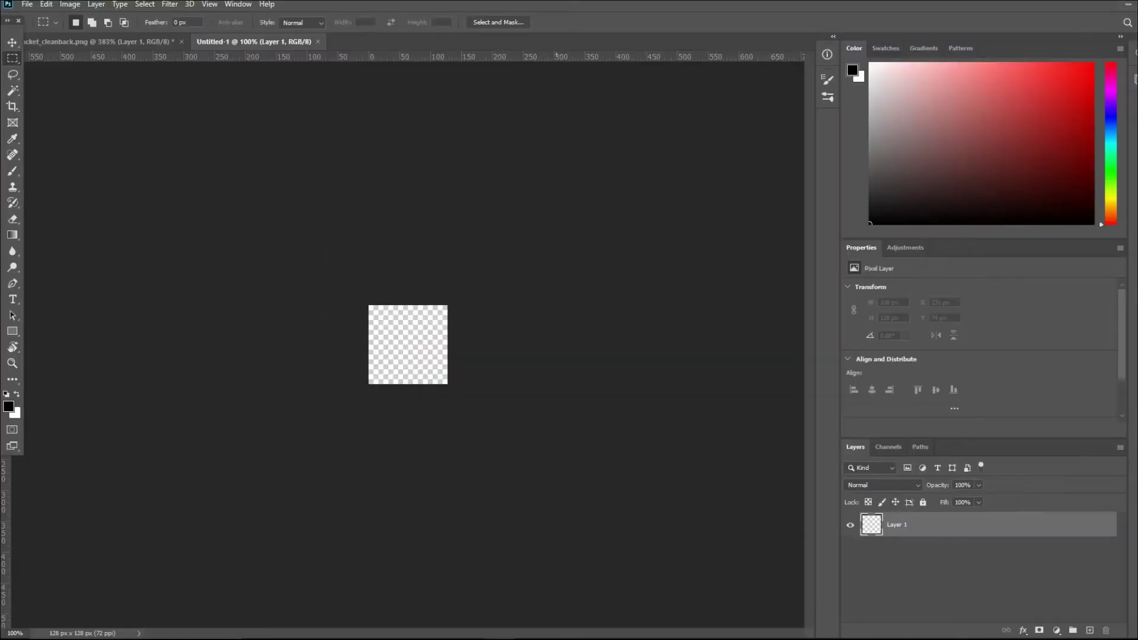
pyautogui.hotkey('ctrl', '+')
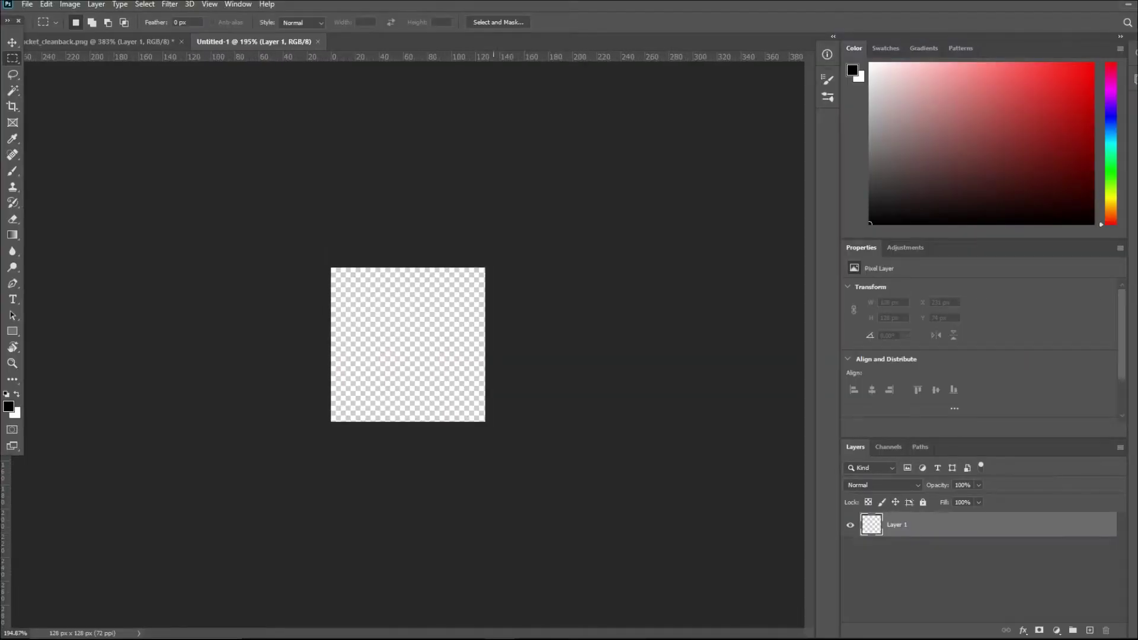
pyautogui.hotkey('ctrl', '+')
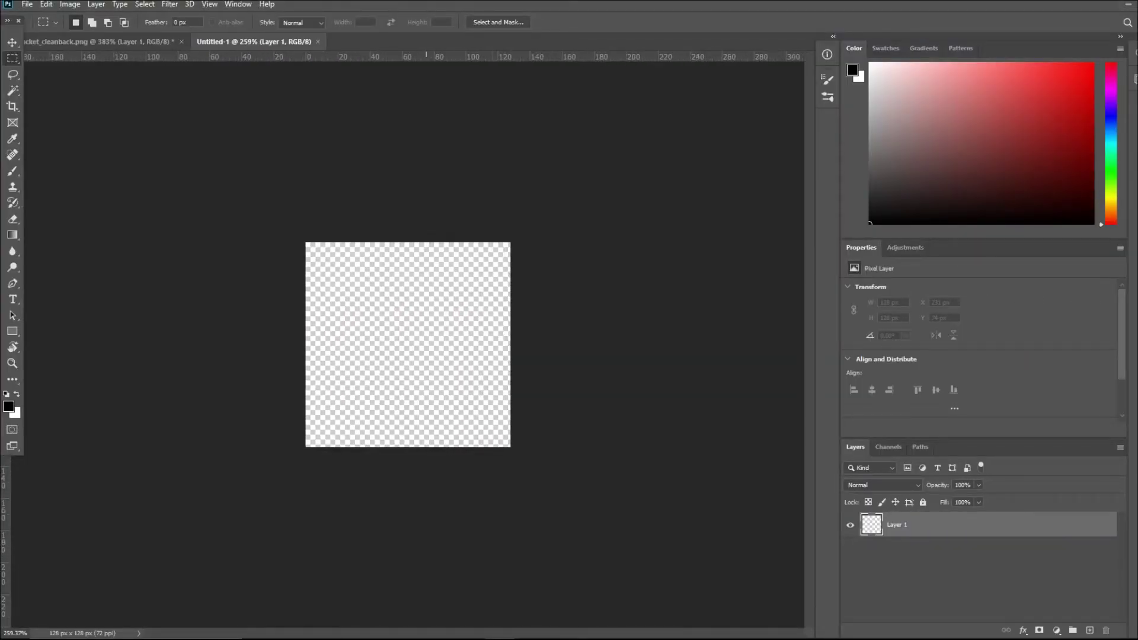
pyautogui.hotkey('ctrl', 'v')
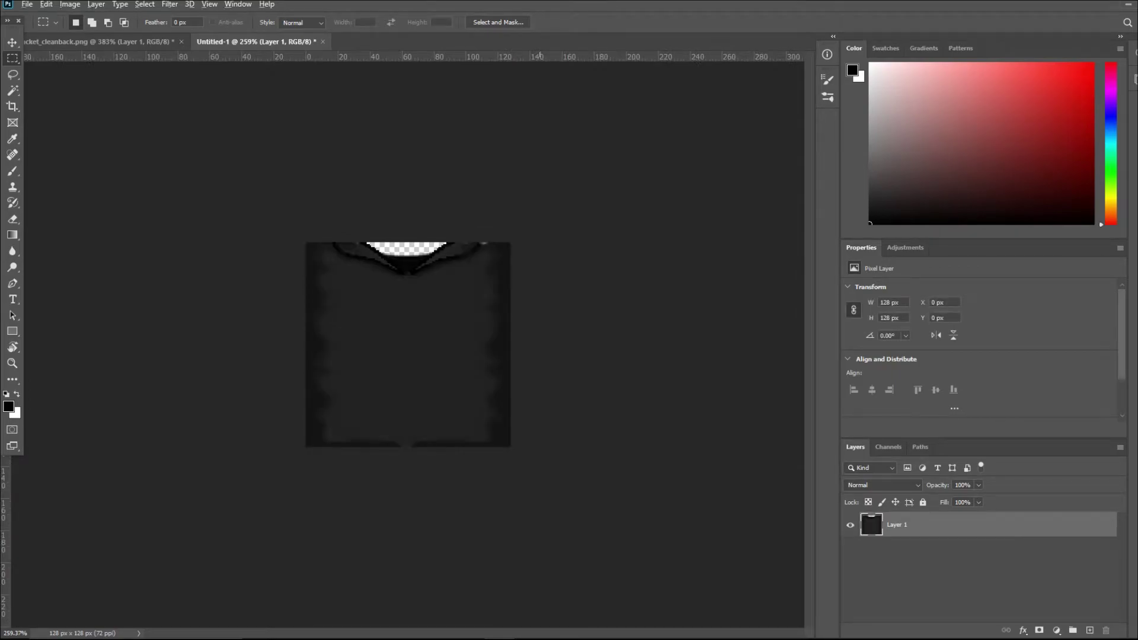
pyautogui.hotkey('ctrl', '+')
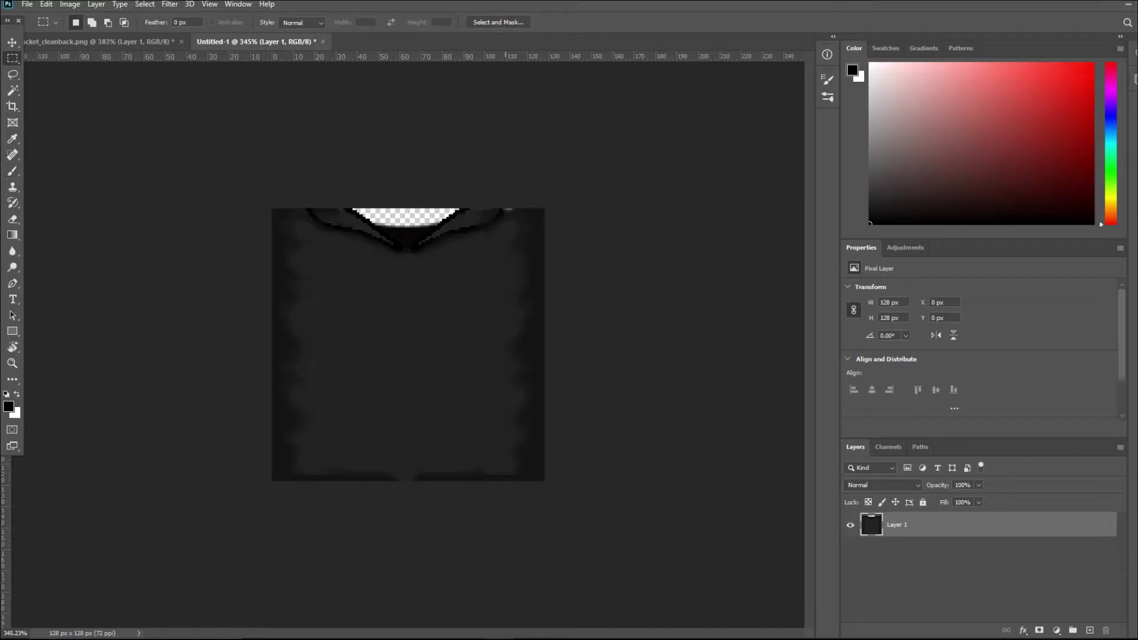
# Remove the light speck beside the right end of the collar on the pasted panel with the Spot Healing Brush.
pyautogui.click(12, 155)
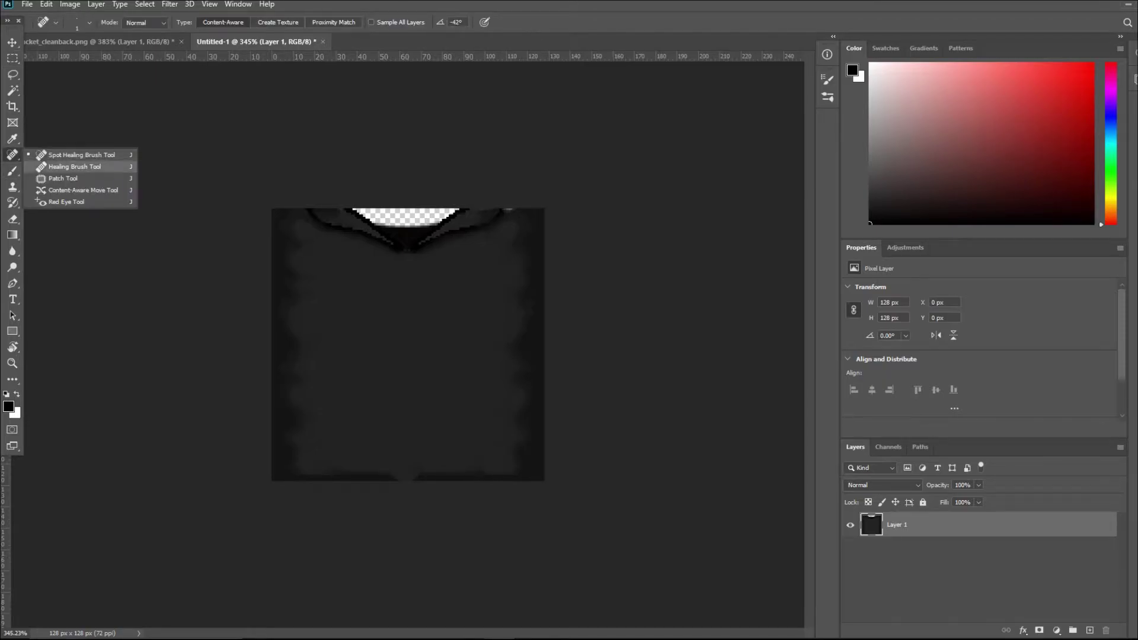
pyautogui.click(82, 155)
pyautogui.scroll(5, 528, 345)
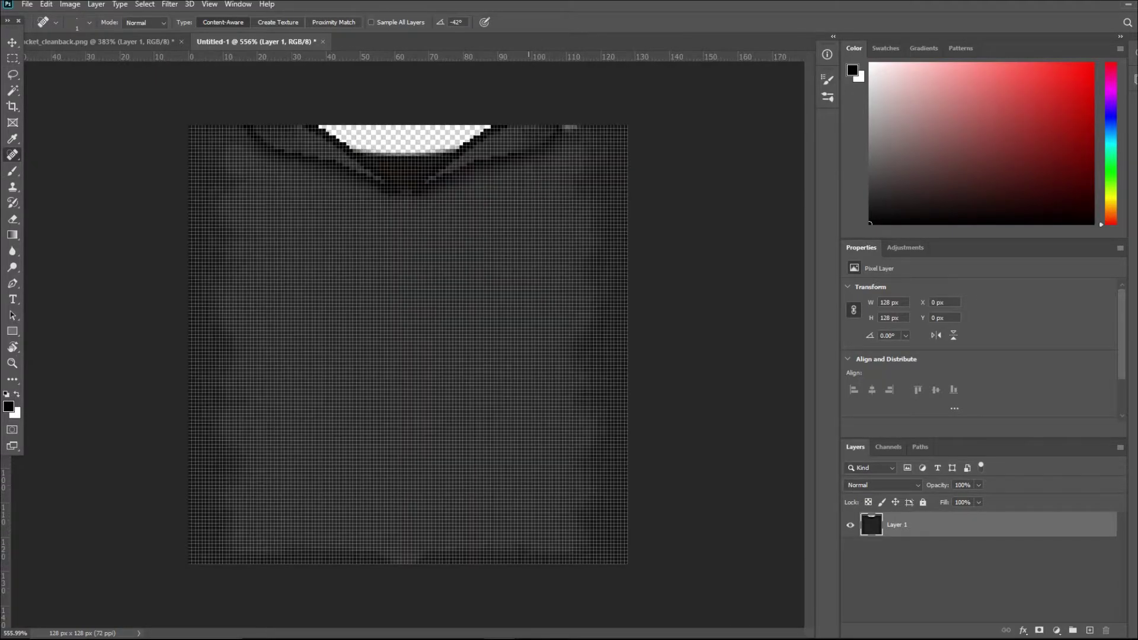
pyautogui.scroll(-5, 408, 343)
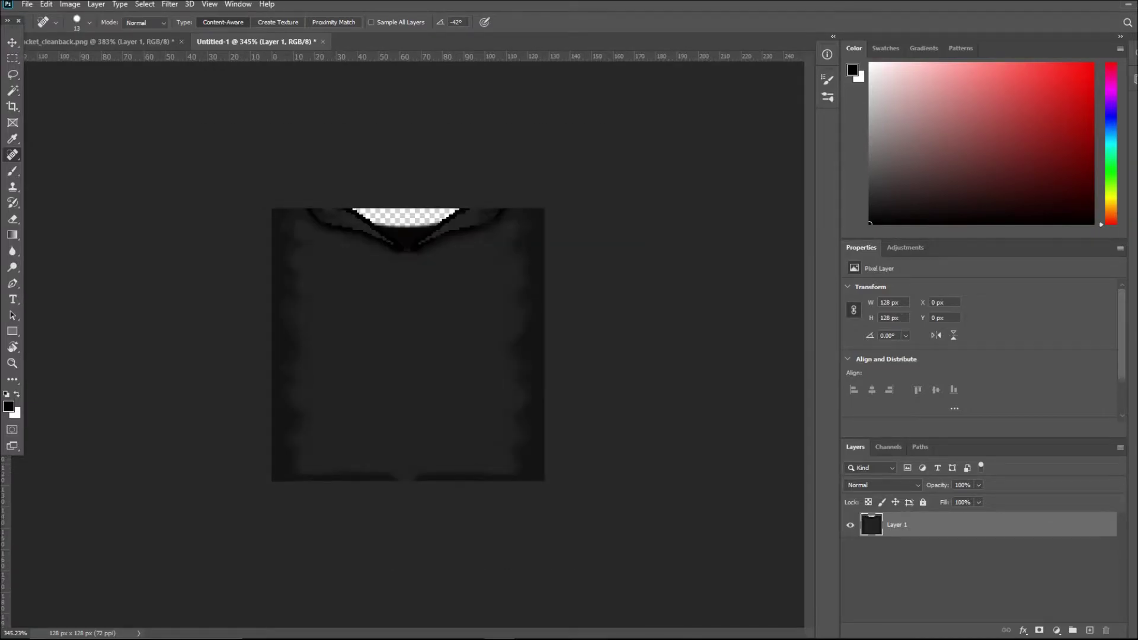
# Activate the Move tool and switch to the browser's Google Images results for "thrasher logo png".
pyautogui.press('v')
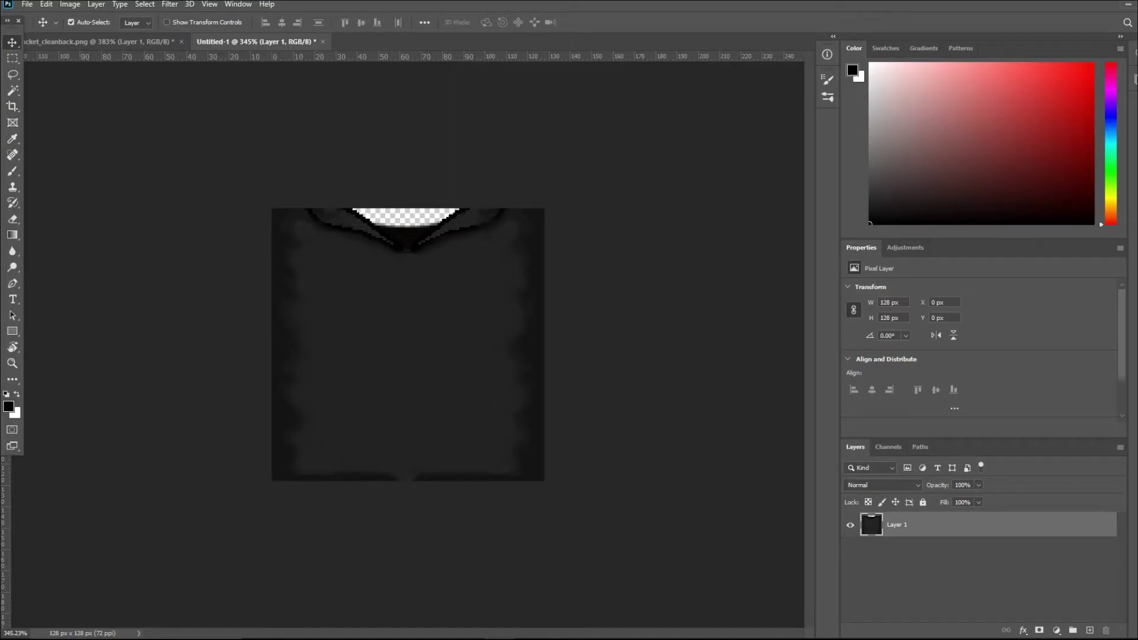
pyautogui.hotkey('alt', 'Tab')
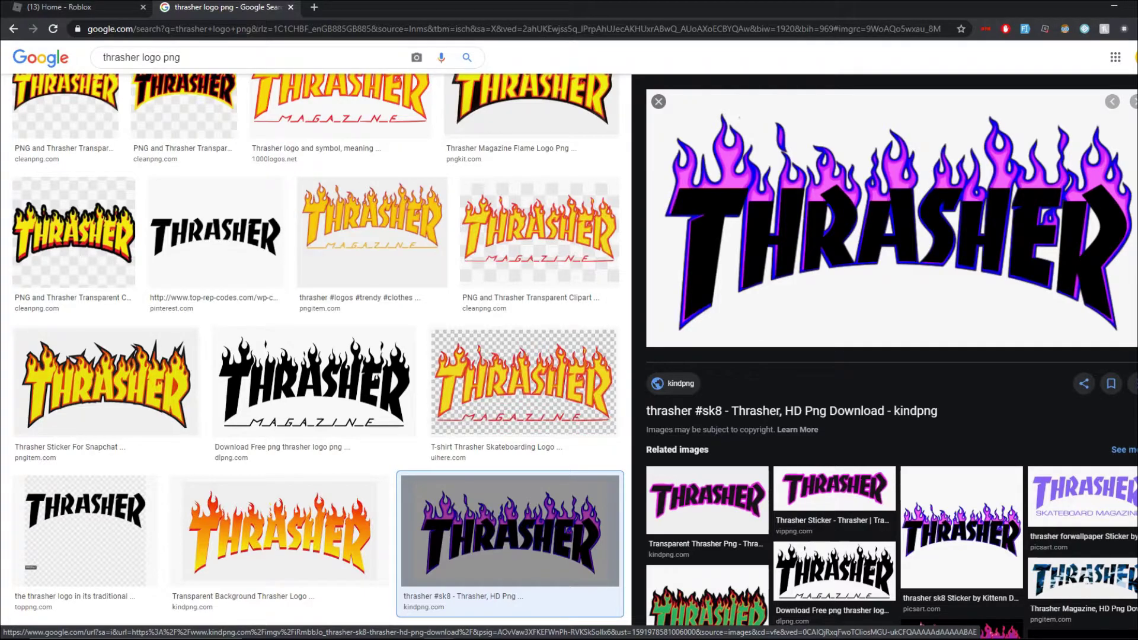
# Copy the purple-flame Thrasher logo image from the browser and paste it as a new layer over the shirt front in Photoshop.
pyautogui.rightClick(791, 172)
pyautogui.click(824, 294)
pyautogui.hotkey('alt', 'Tab')
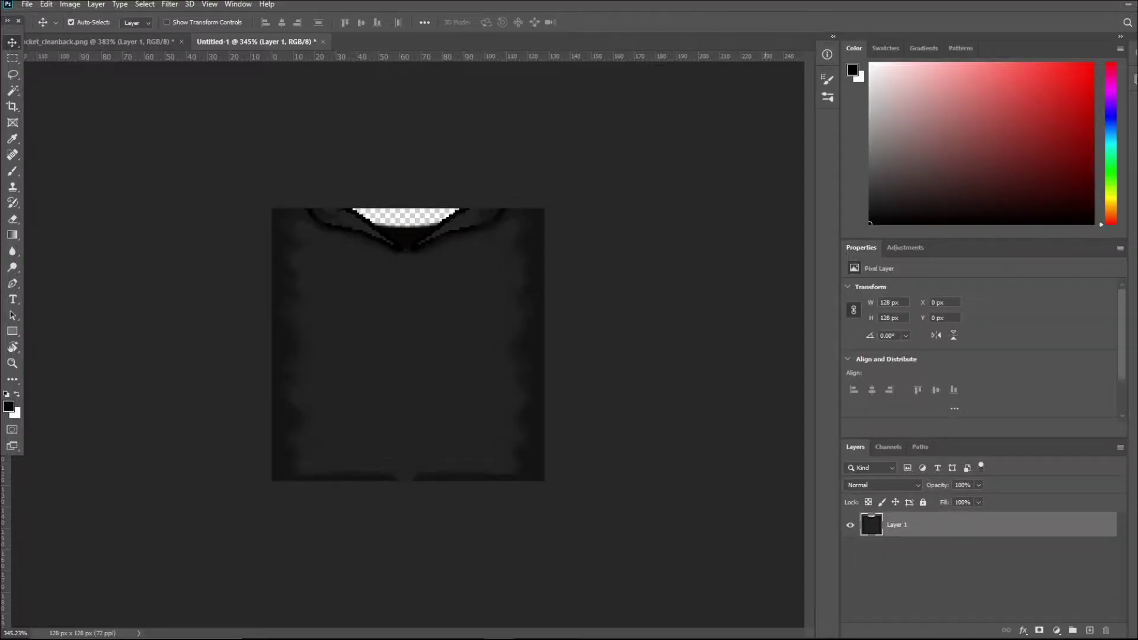
pyautogui.hotkey('ctrl', 'v')
# Scale the pasted logo proportionally to about 22% and position it across the upper part of the shirt panel.
pyautogui.hotkey('ctrl', 't')
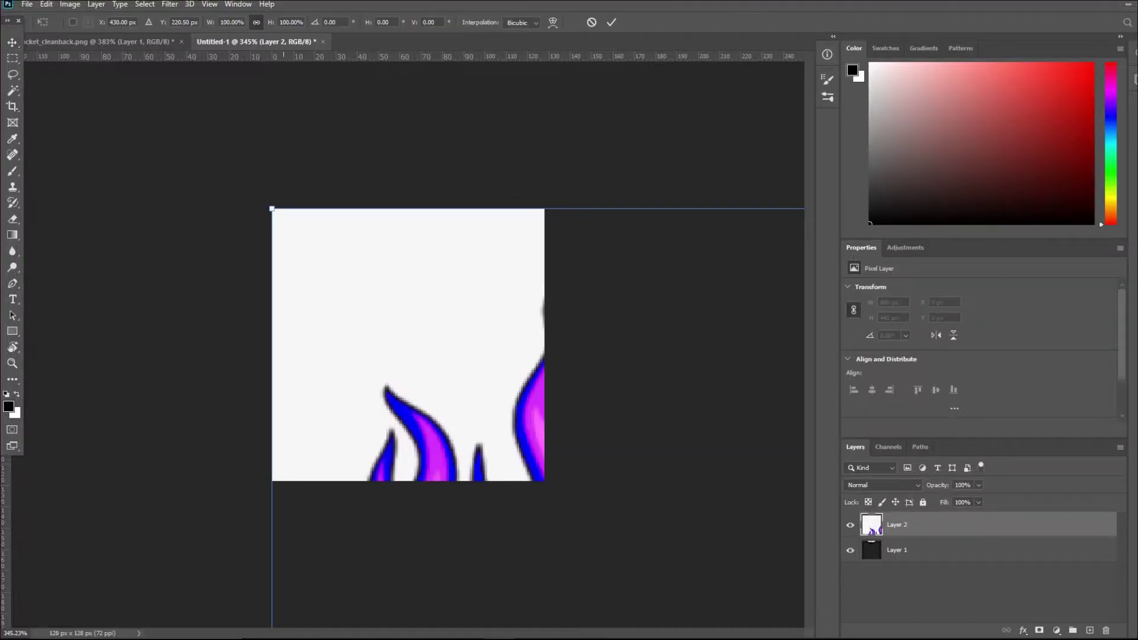
pyautogui.moveTo(272, 208); pyautogui.dragTo(233, 165)
pyautogui.moveTo(220, 116); pyautogui.dragTo(485, 269)
pyautogui.moveTo(667, 364); pyautogui.dragTo(378, 227)
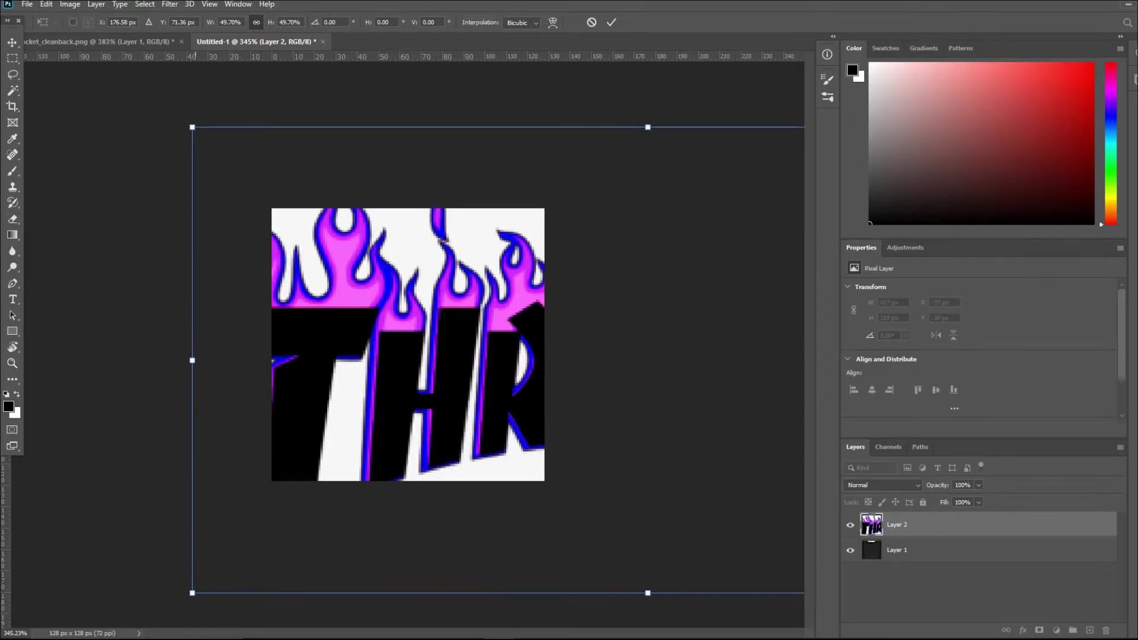
pyautogui.moveTo(192, 127); pyautogui.dragTo(453, 338)
pyautogui.moveTo(572, 383); pyautogui.dragTo(292, 233)
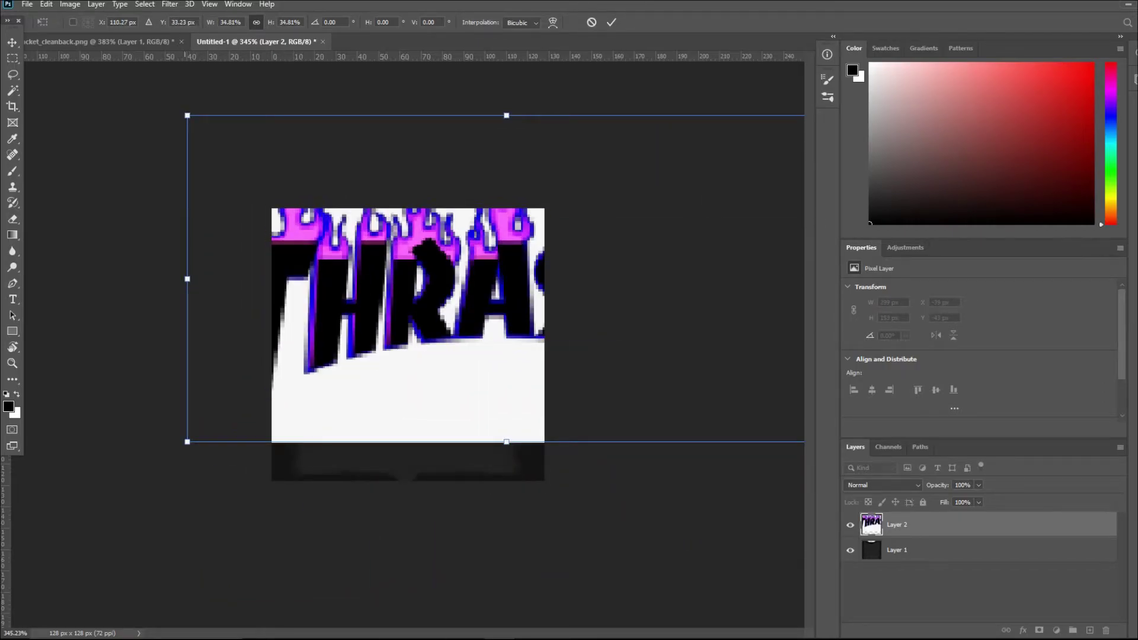
pyautogui.moveTo(187, 115); pyautogui.dragTo(325, 269)
pyautogui.moveTo(377, 336); pyautogui.dragTo(508, 292)
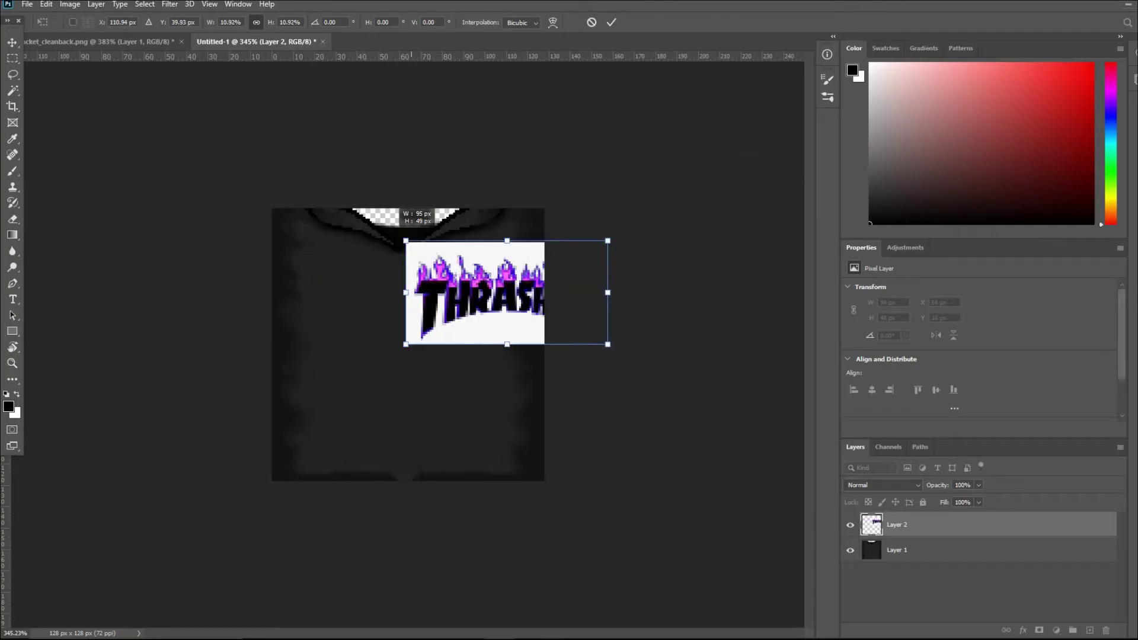
pyautogui.moveTo(407, 241); pyautogui.dragTo(206, 137)
pyautogui.moveTo(407, 314); pyautogui.dragTo(427, 373)
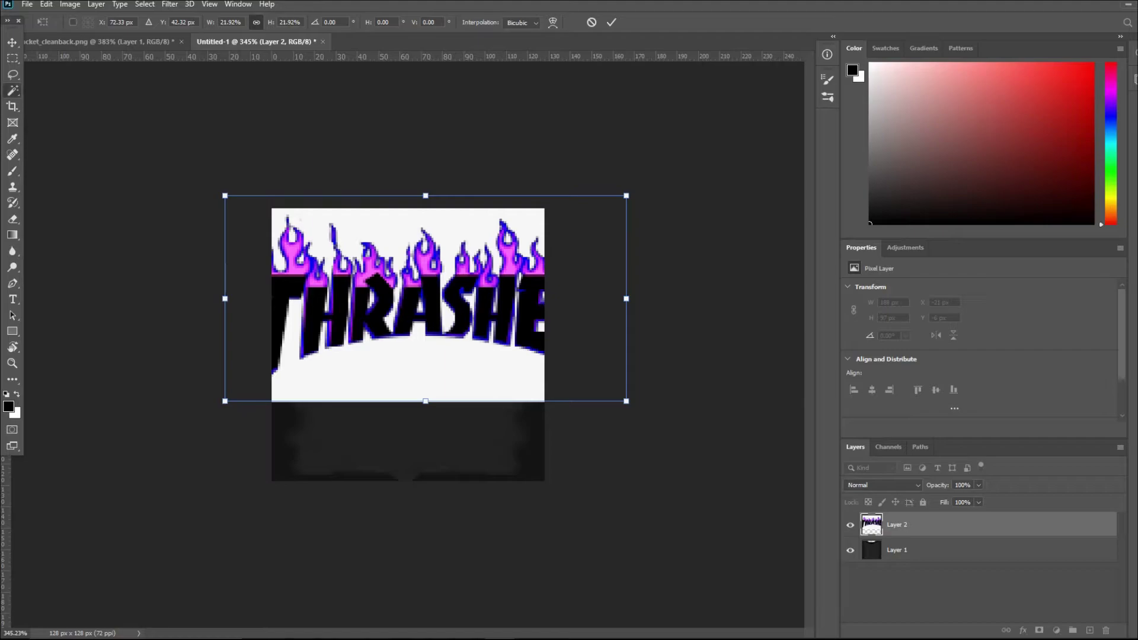
pyautogui.press('Return')
# Delete the logo's white background below the lettering, around the flames and between the letters using the Magic Wand.
pyautogui.click(374, 372)
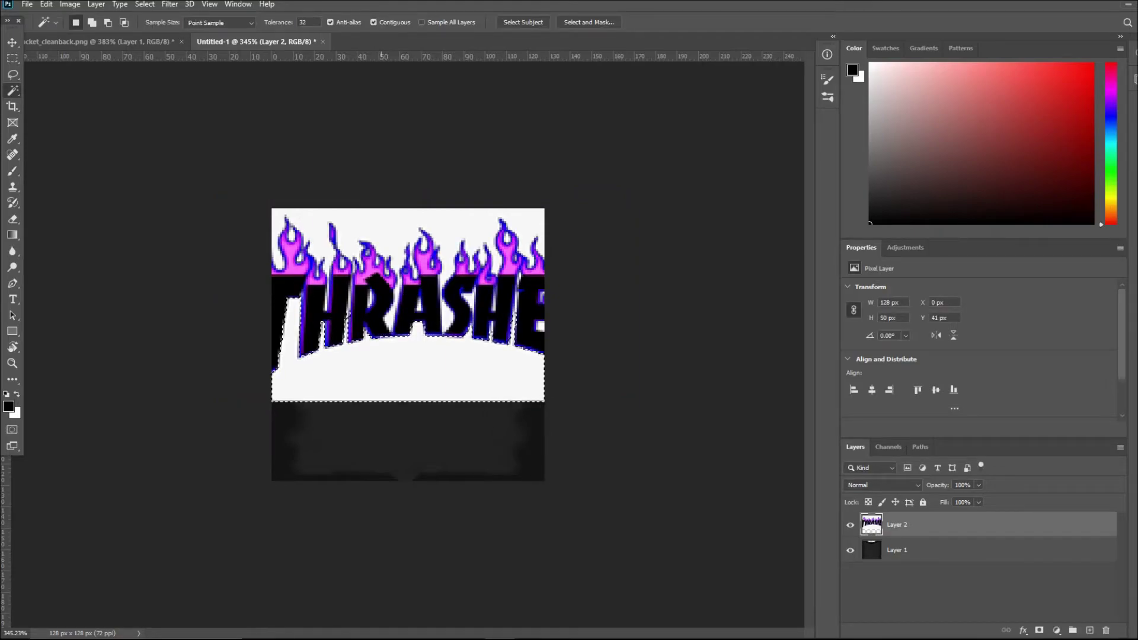
pyautogui.press('Delete')
pyautogui.hotkey('ctrl', 'd')
pyautogui.click(462, 232)
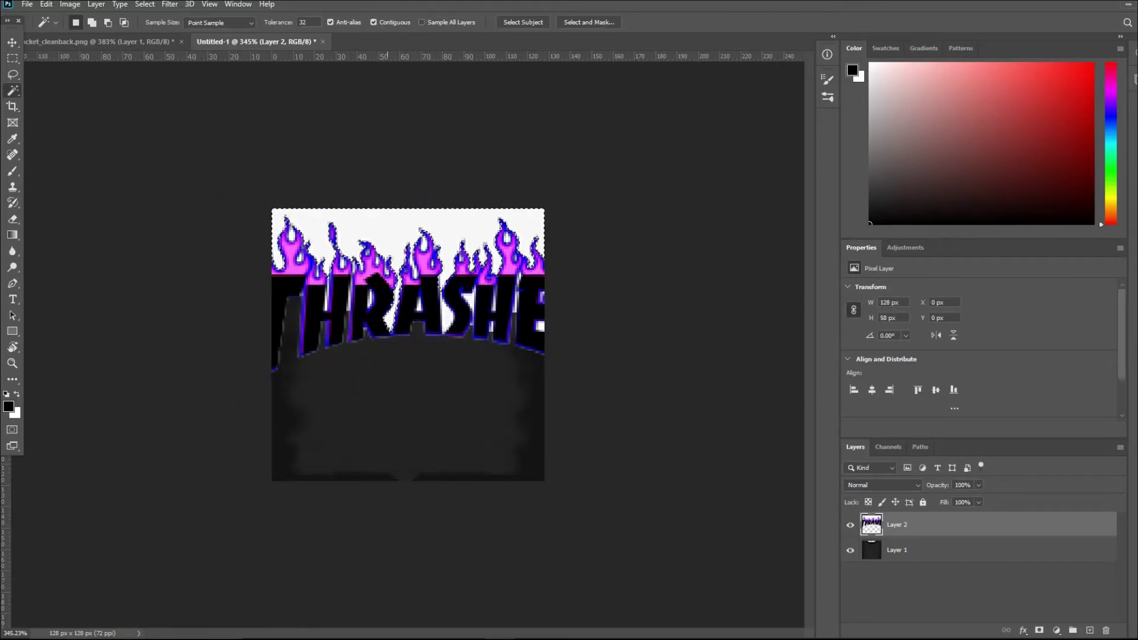
pyautogui.press('Delete')
pyautogui.click(448, 318)
pyautogui.press('Delete')
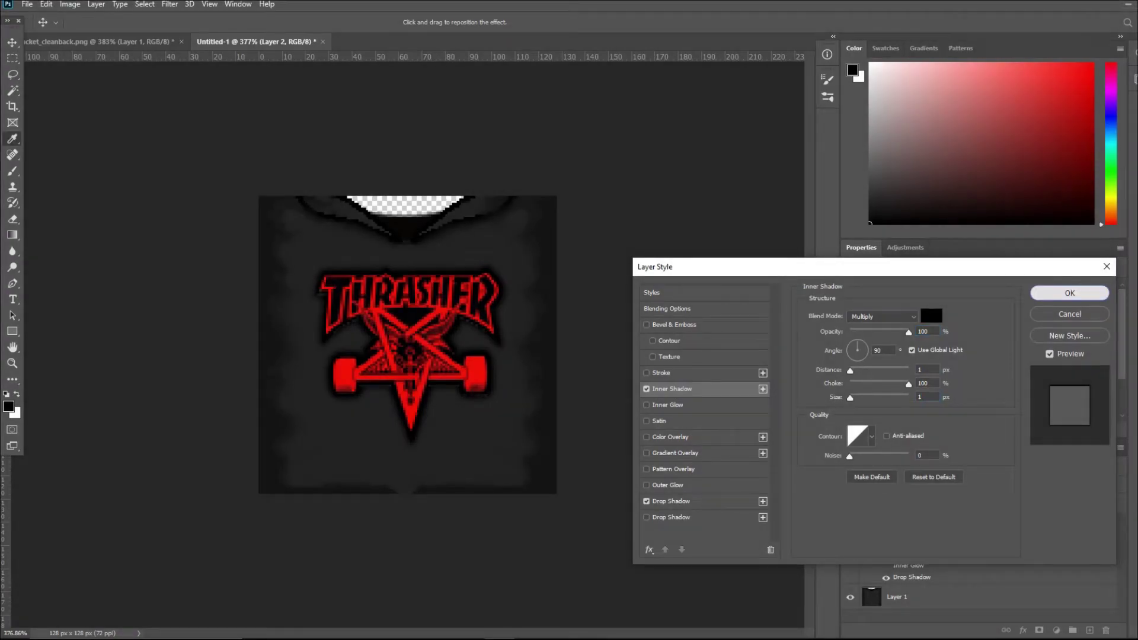
# Apply a black Multiply inner shadow to the red Thrasher logo with 100% opacity, 90° angle, 1 px distance, 100% choke and 1 px size.
pyautogui.press('Return')
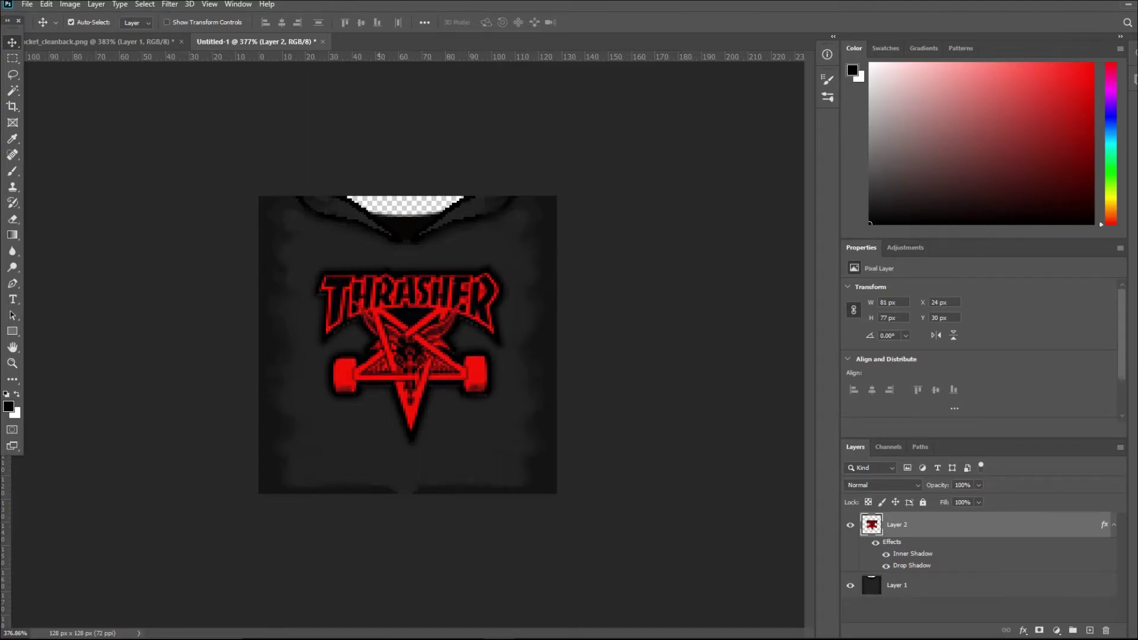
pyautogui.moveTo(446, 288)
pyautogui.mouseDown()
pyautogui.moveTo(446, 279)
pyautogui.moveTo(447, 288)
pyautogui.mouseUp()
pyautogui.scroll(1, 407, 345)
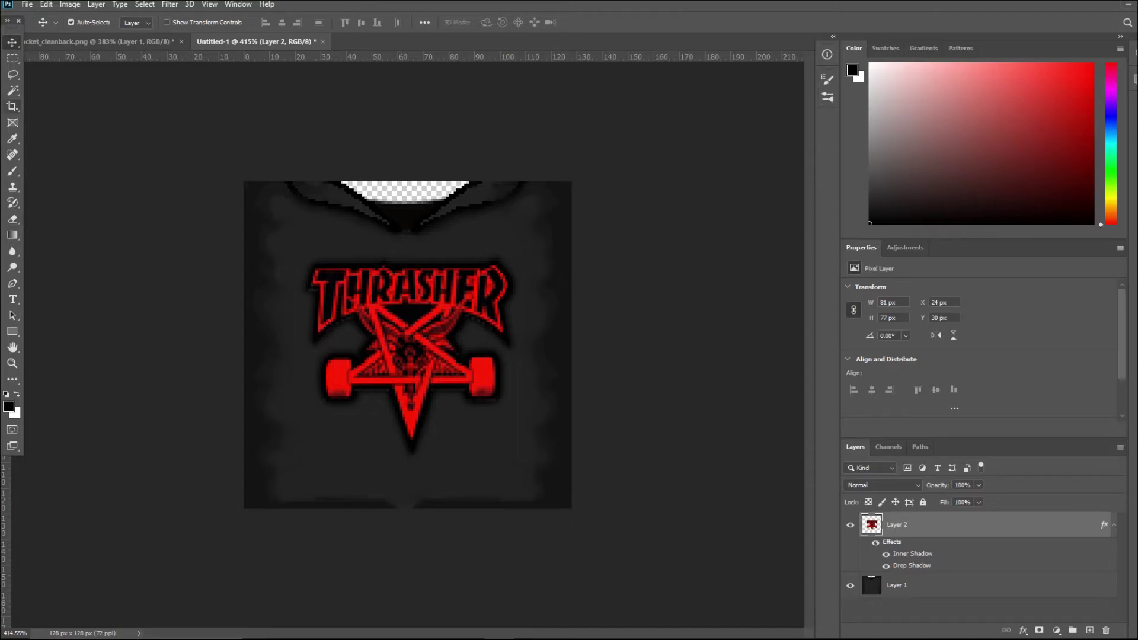
# Try to delete the black area between the Thrasher lettering and the star's crossing arms using the Magic Wand.
pyautogui.press('w')
pyautogui.click(418, 315)
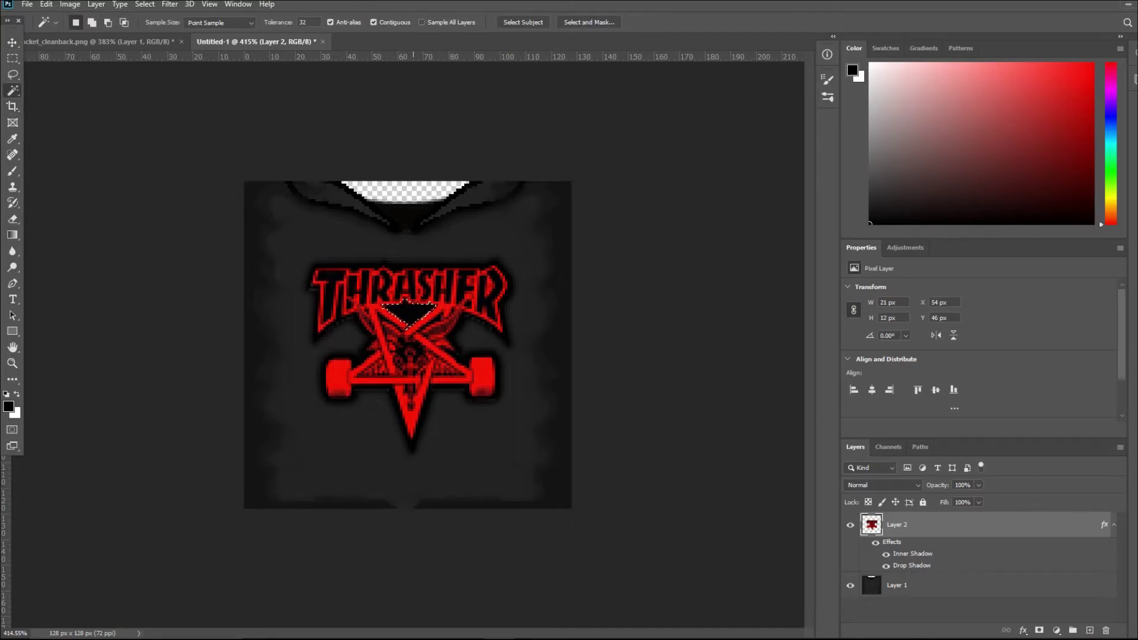
pyautogui.press('Delete')
pyautogui.hotkey('ctrl', 'd')
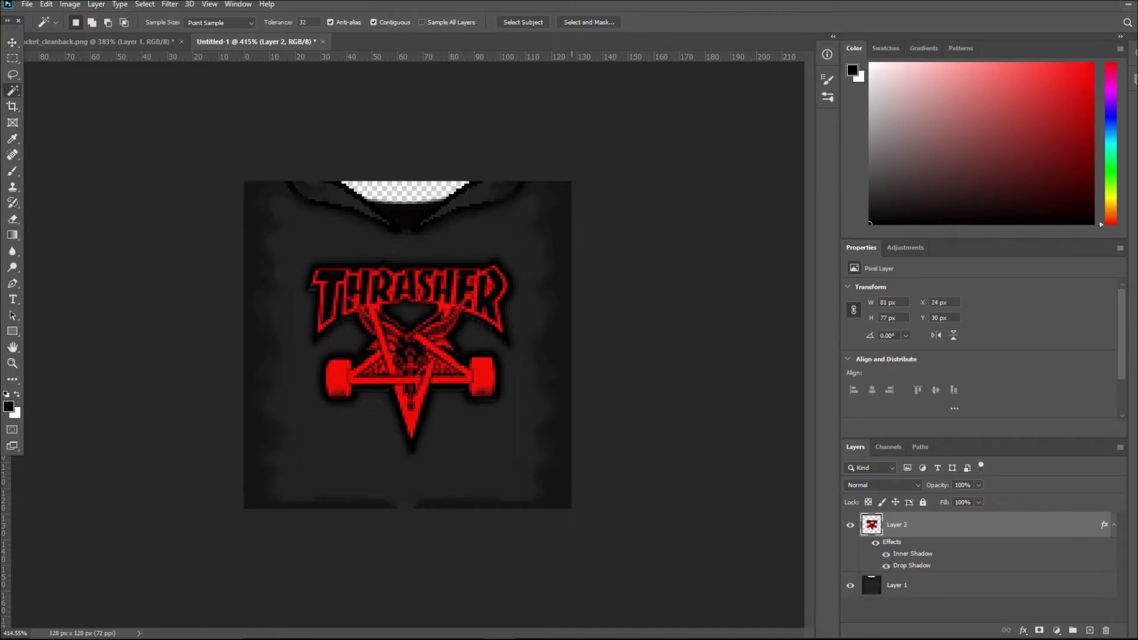
# Undo the deletion of the black area inside the logo.
pyautogui.hotkey('ctrl', 'z')
pyautogui.hotkey('ctrl', 'z')
pyautogui.hotkey('ctrl', 'z')
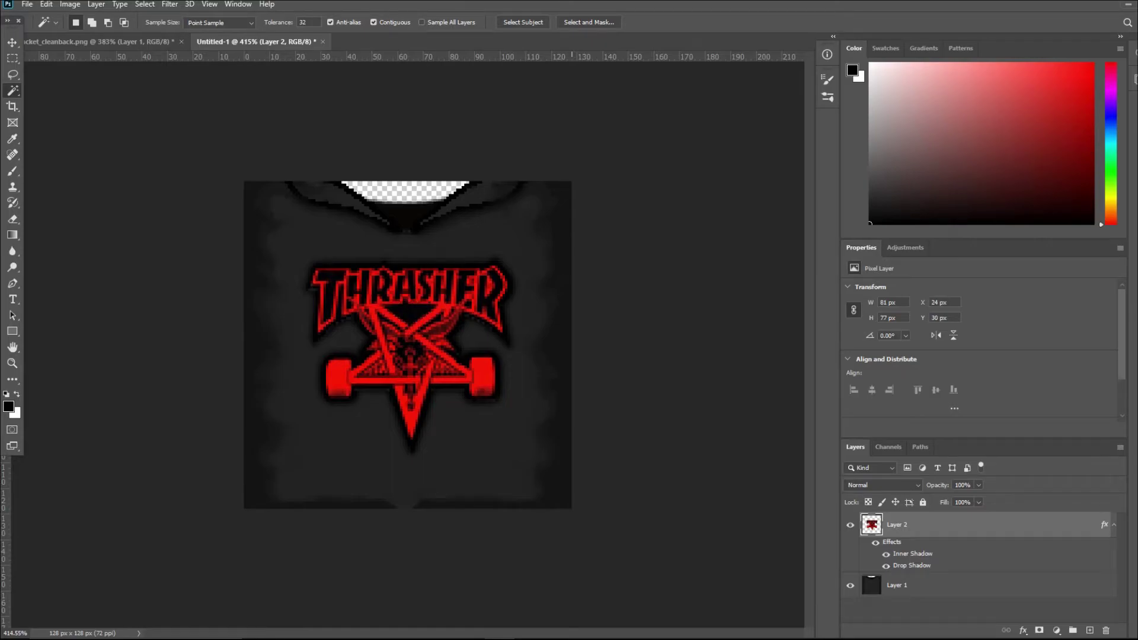
pyautogui.hotkey('alt', 'Tab')
pyautogui.hotkey('alt', 'Tab')
pyautogui.scroll(-3, 441, 345)
pyautogui.scroll(4, 441, 345)
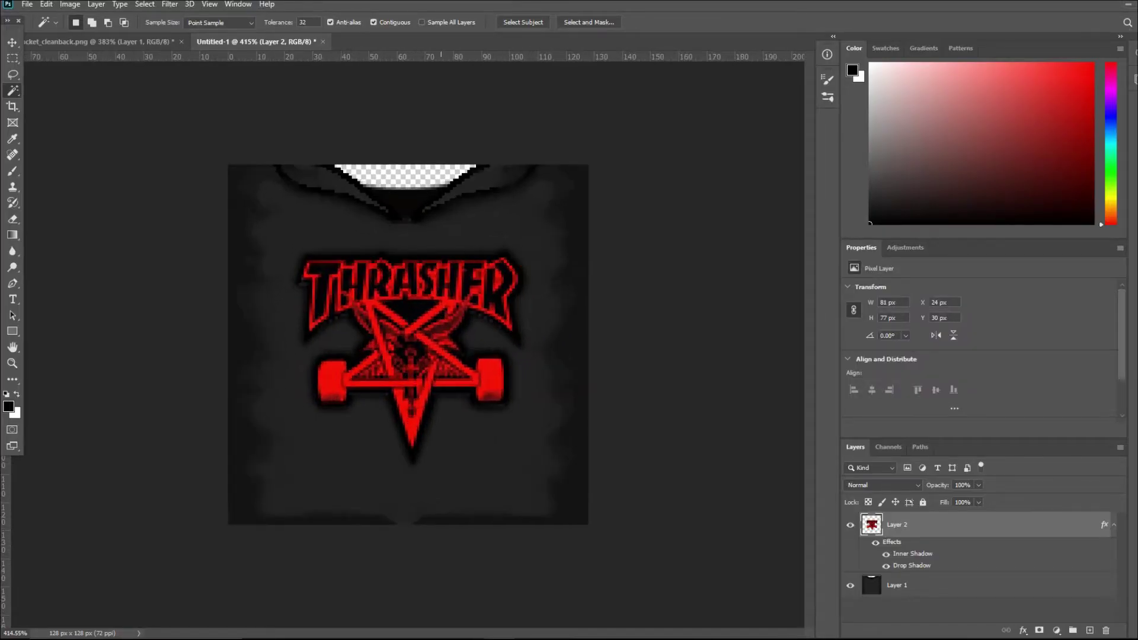
pyautogui.scroll(-3, 441, 344)
pyautogui.scroll(3, 441, 344)
# Save the design to the Desktop as a PNG named "thrasher test shirt" with the large file size (fastest saving) option.
pyautogui.click(27, 4)
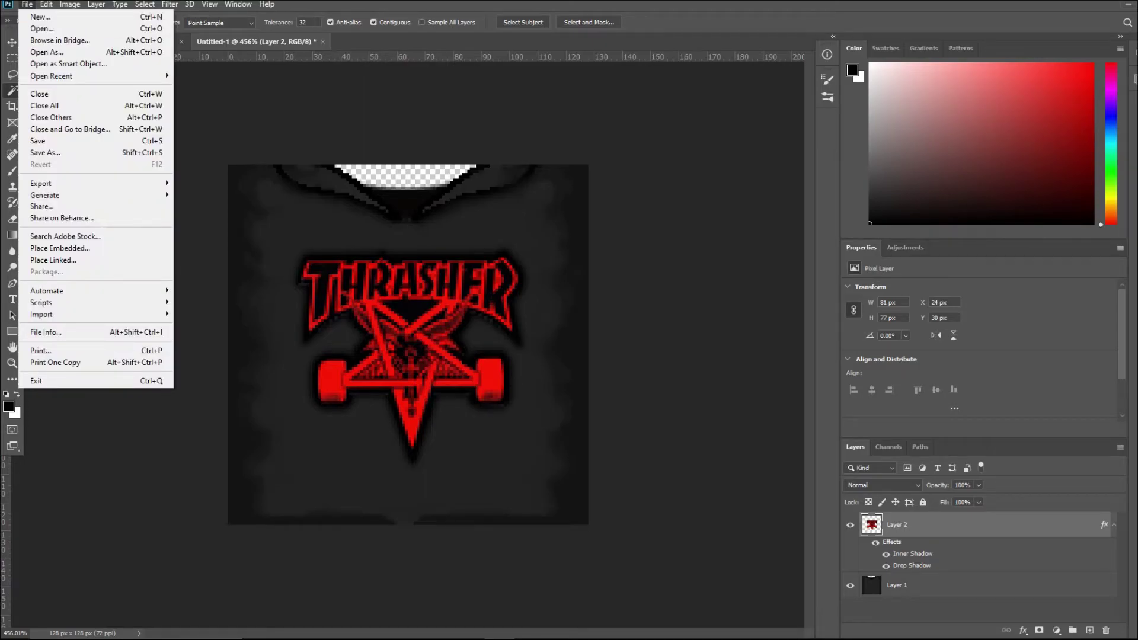
pyautogui.click(45, 153)
pyautogui.click(669, 442)
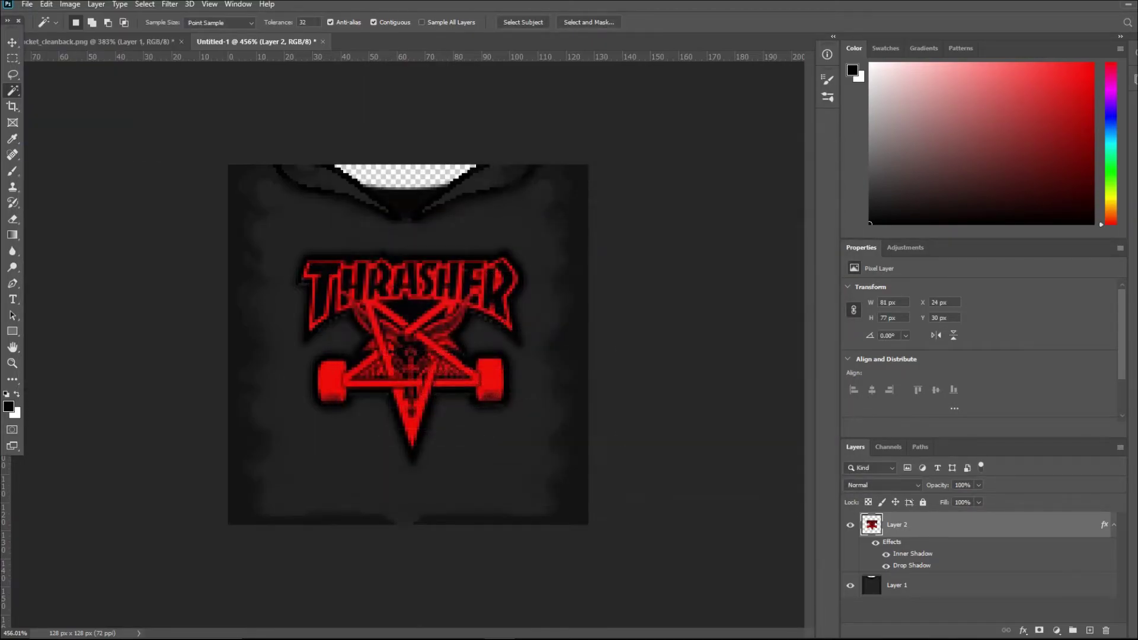
pyautogui.click(702, 432)
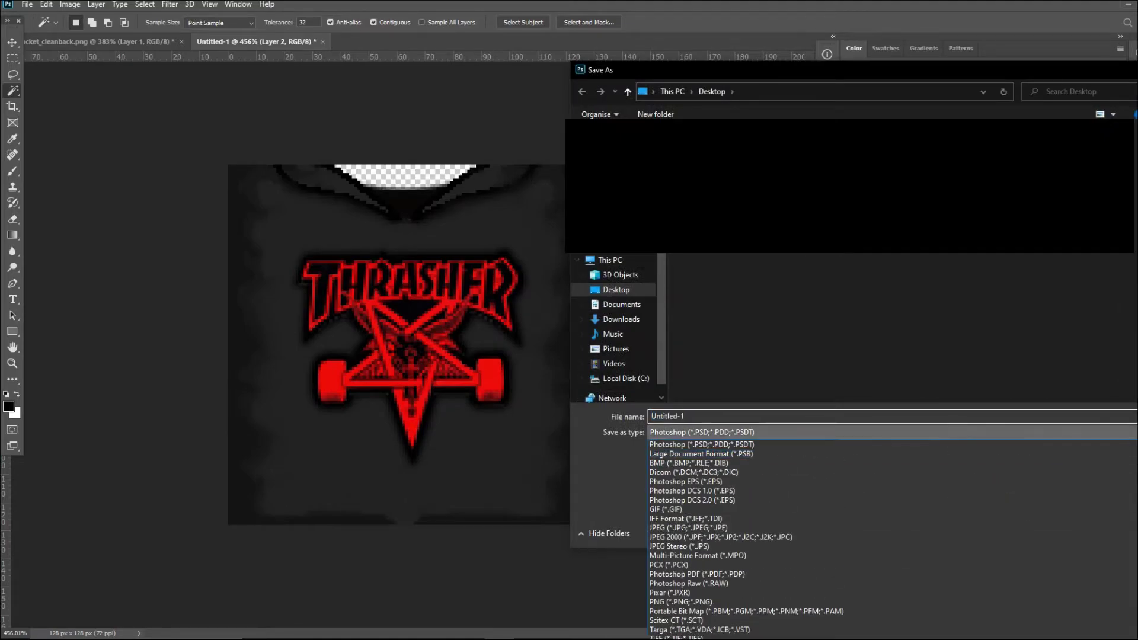
pyautogui.click(680, 602)
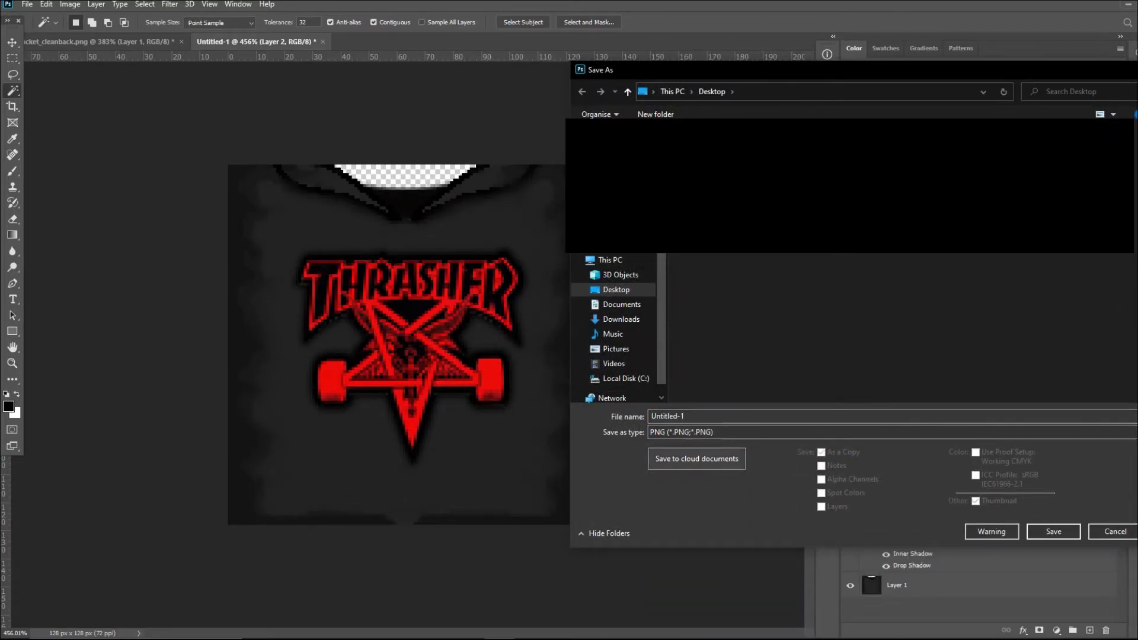
pyautogui.hotkey('shift', 'Tab')
pyautogui.write('th')
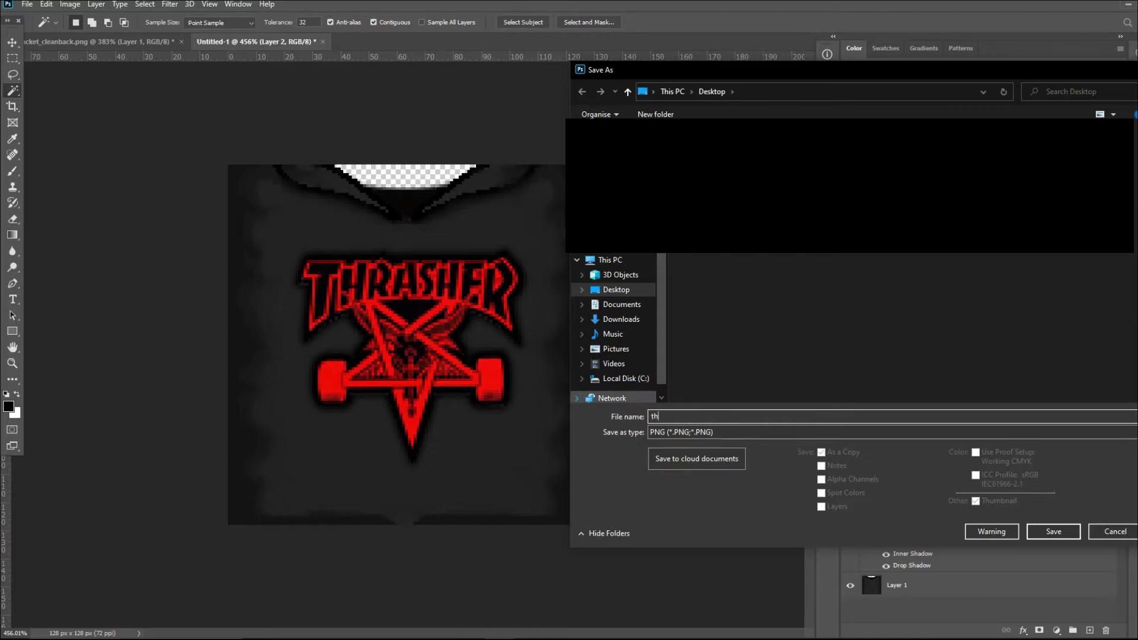
pyautogui.write('rasher test shirt')
pyautogui.press('Return')
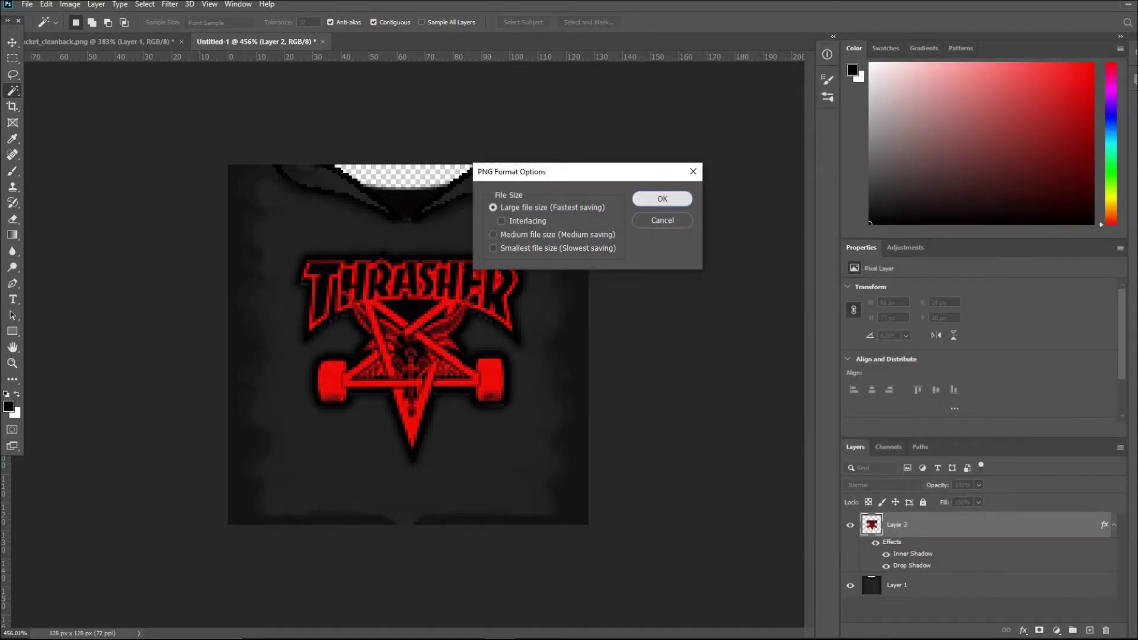
pyautogui.press('Return')
# Switch to Roblox's My Creations page in the browser and upload the "thrasher test shirt" image as a new T-shirt.
pyautogui.hotkey('alt', 'Tab')
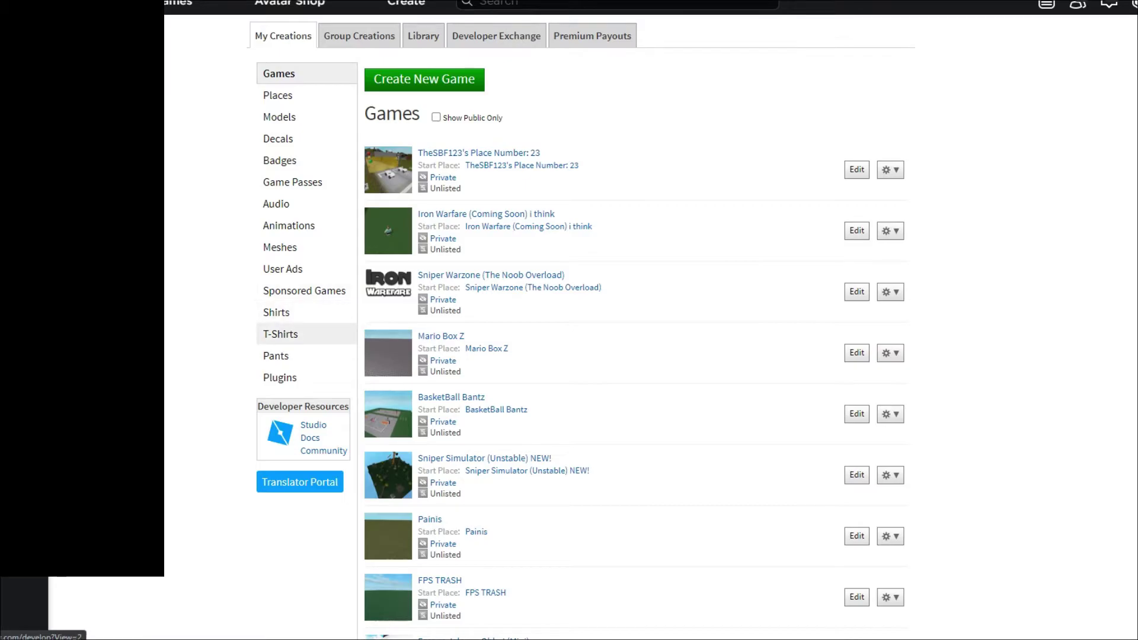
pyautogui.click(280, 334)
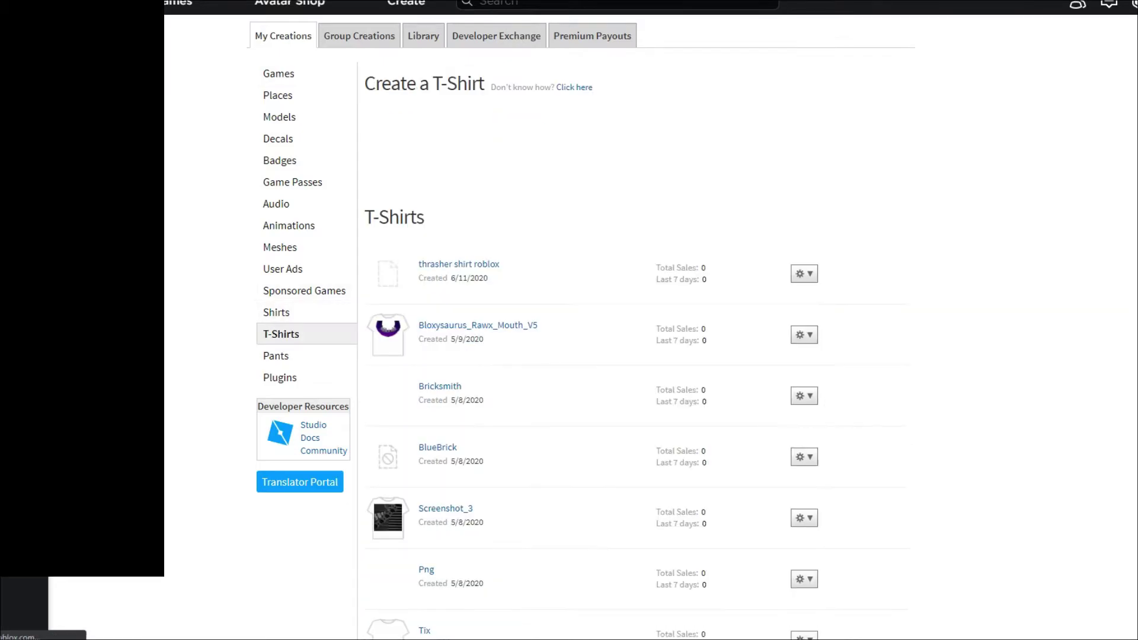
pyautogui.click(475, 111)
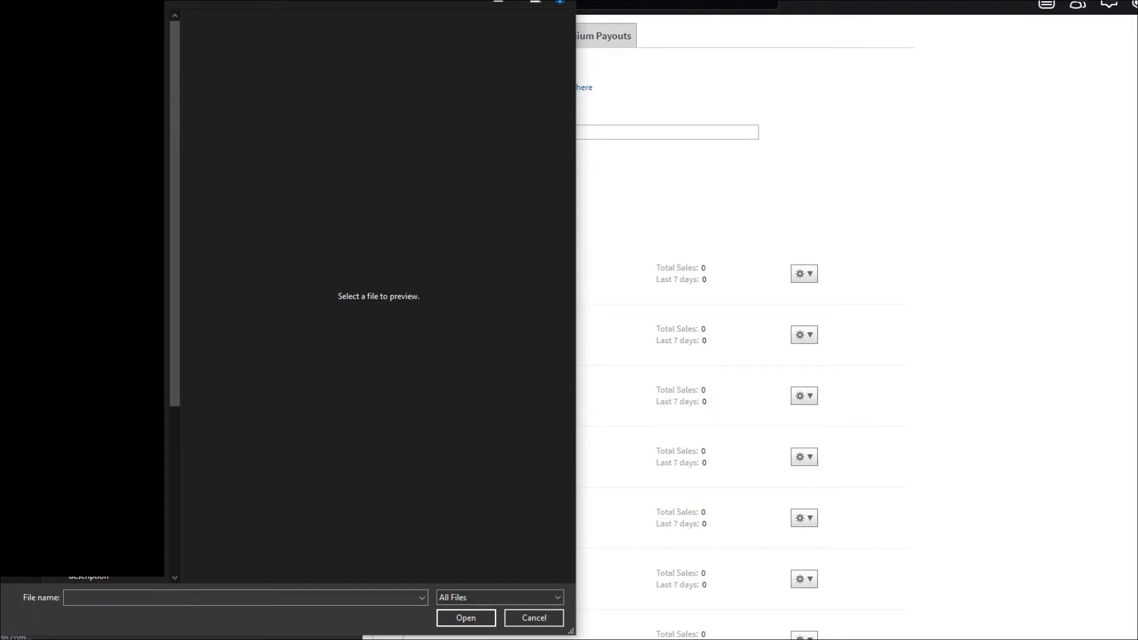
pyautogui.scroll(-3, 175, 296)
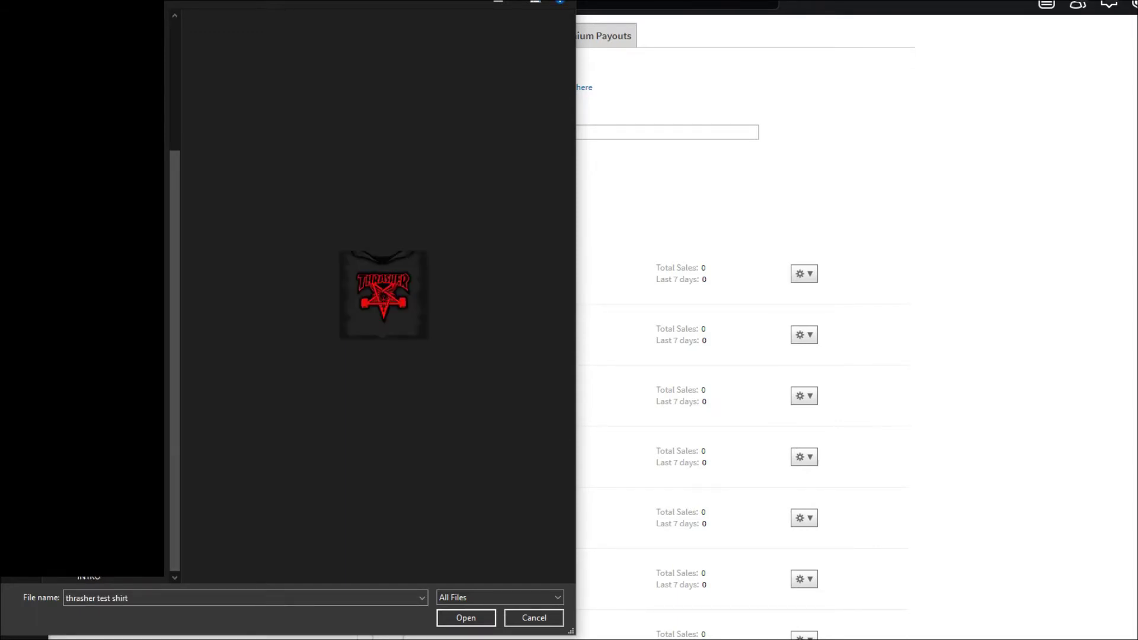
pyautogui.press('Return')
pyautogui.click(407, 157)
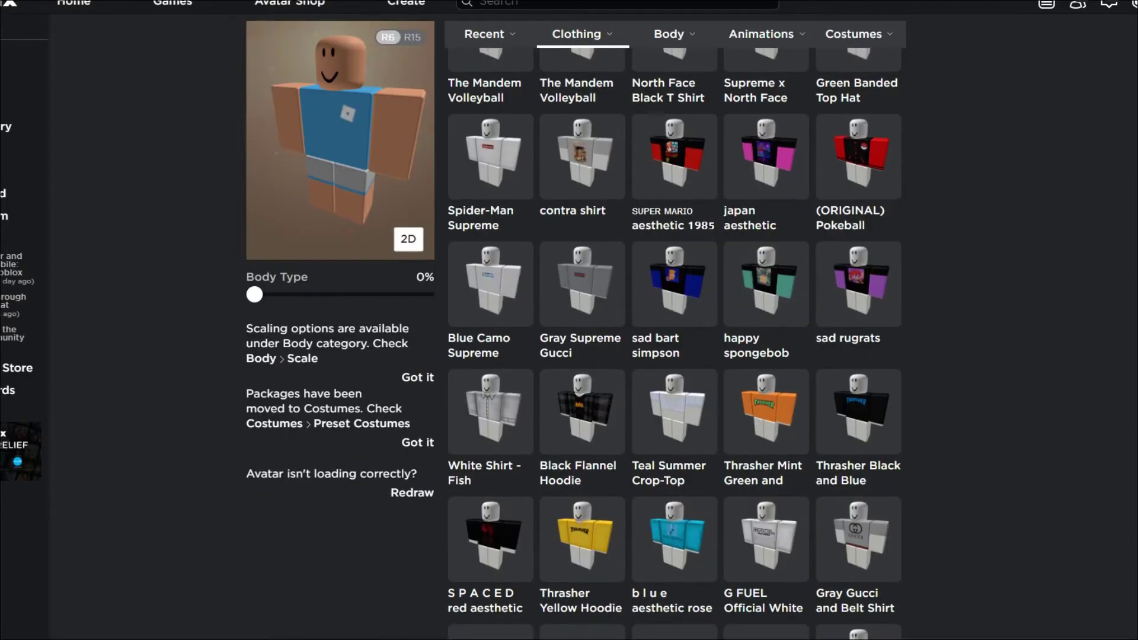
# Find the black ROBLOX Jacket among the avatar's shirts and equip it.
pyautogui.scroll(-20, 675, 344)
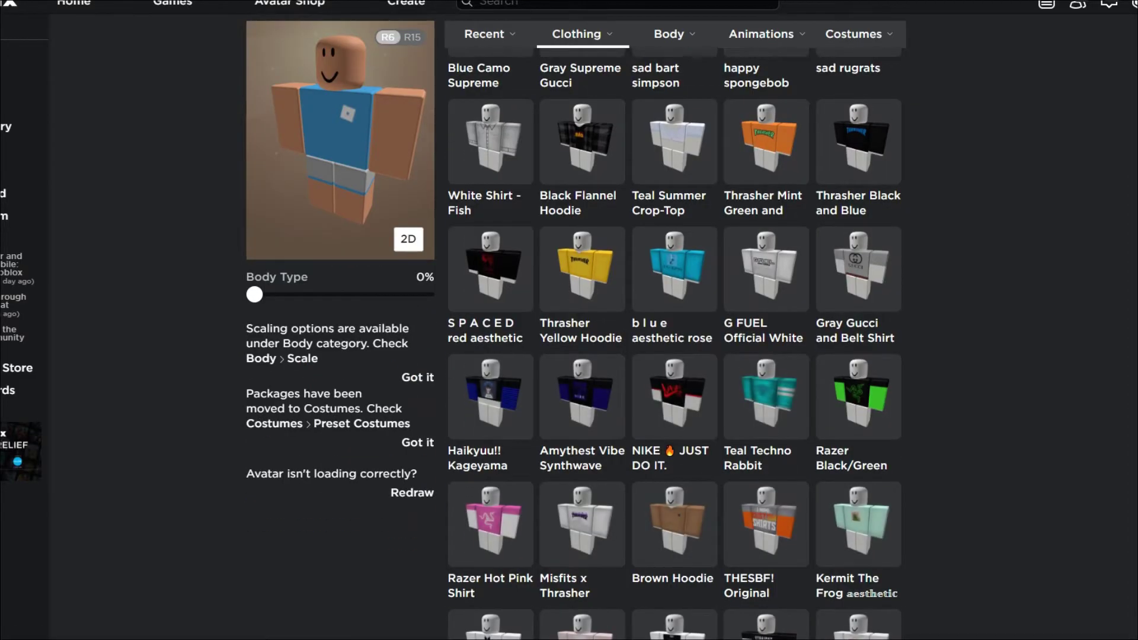
pyautogui.scroll(-20, 675, 344)
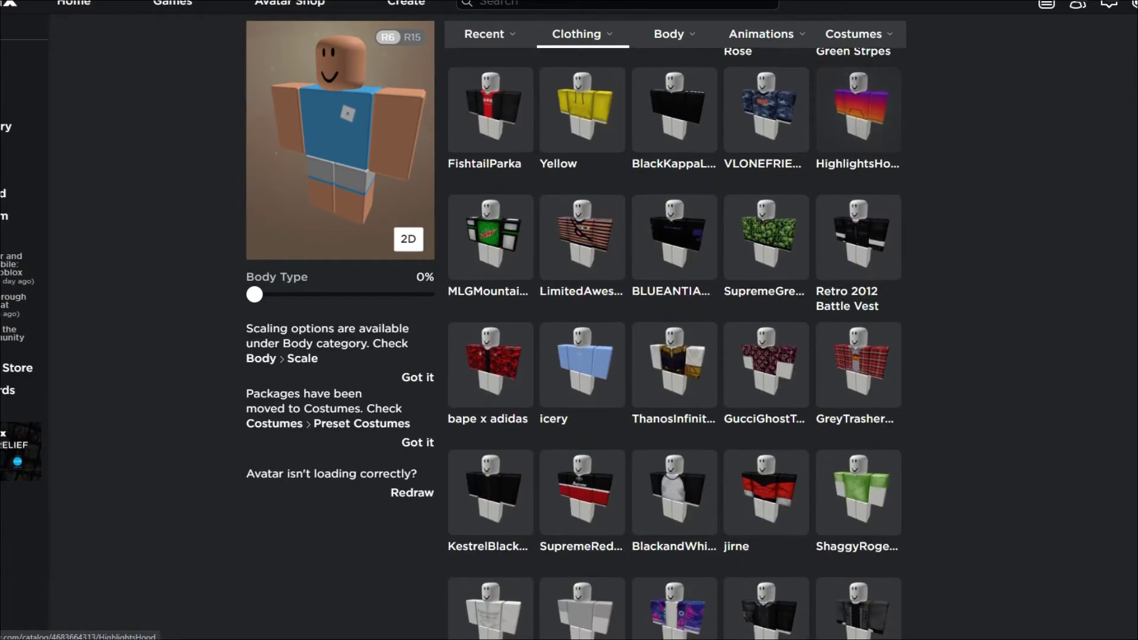
pyautogui.scroll(-20, 674, 343)
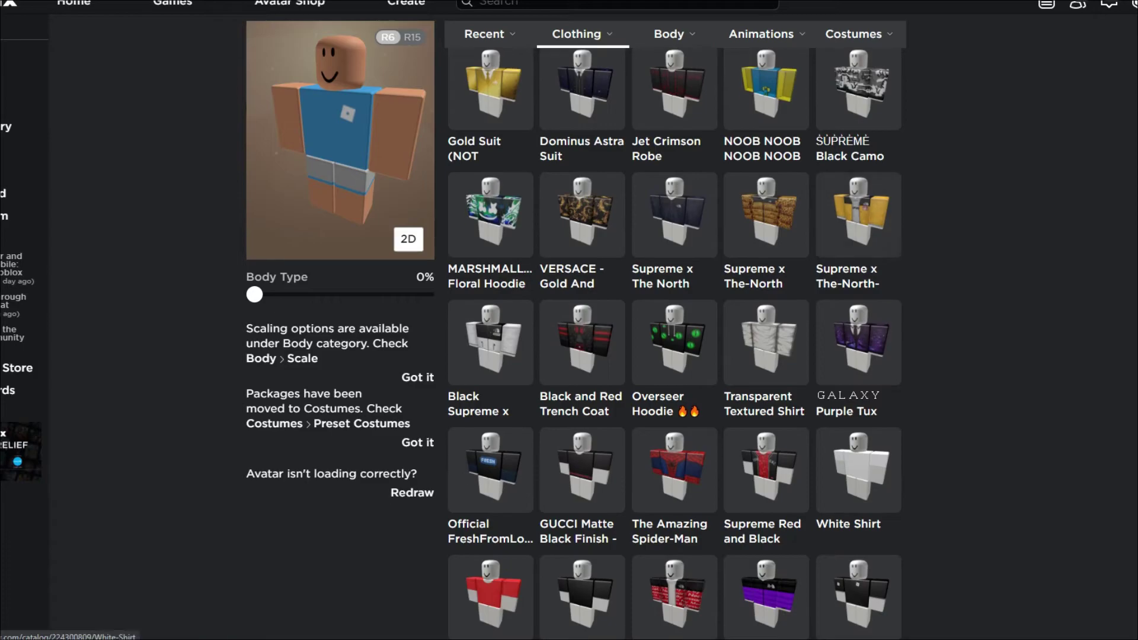
pyautogui.scroll(-20, 674, 344)
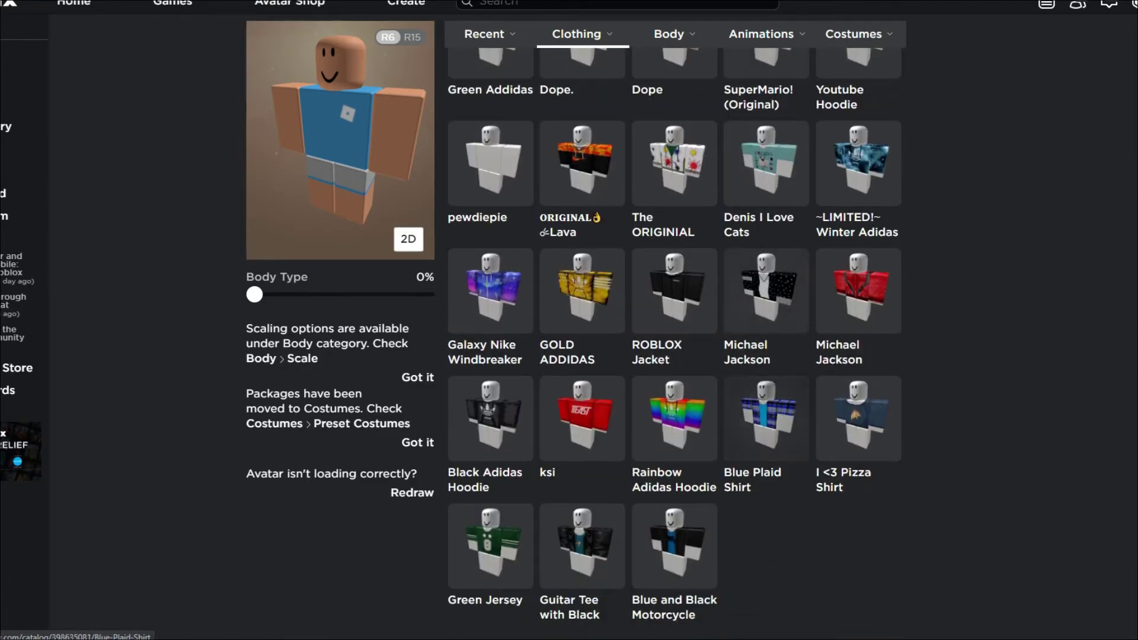
pyautogui.click(670, 261)
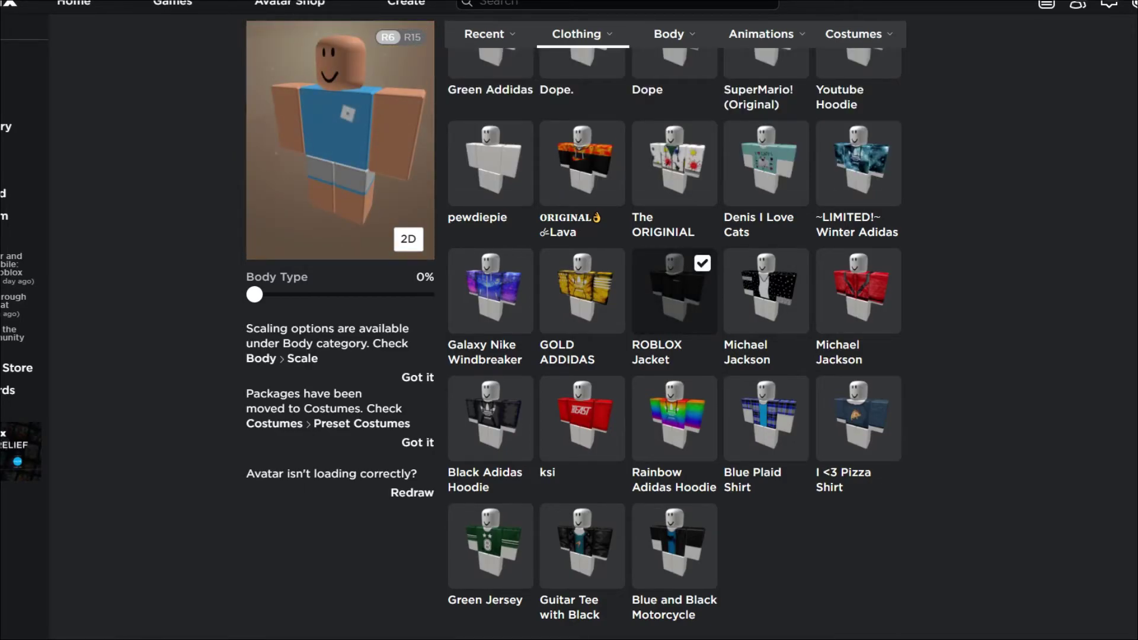
# Look through the avatar's T-shirt, hat and hair items in the Avatar Editor.
pyautogui.moveTo(582, 33)
pyautogui.click(671, 133)
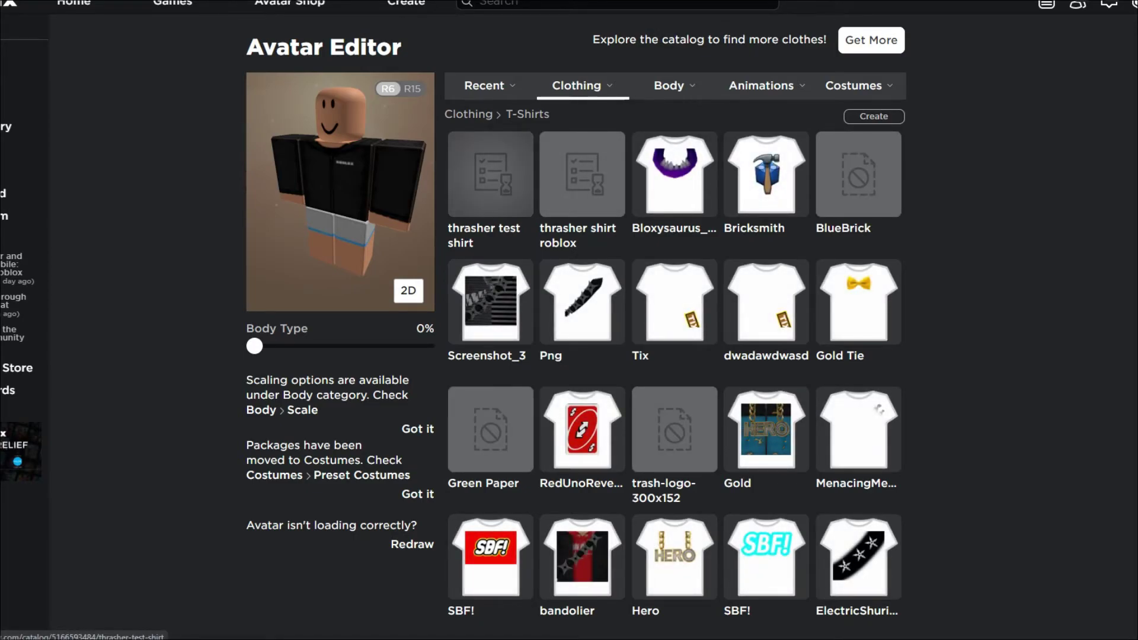
pyautogui.moveTo(582, 86)
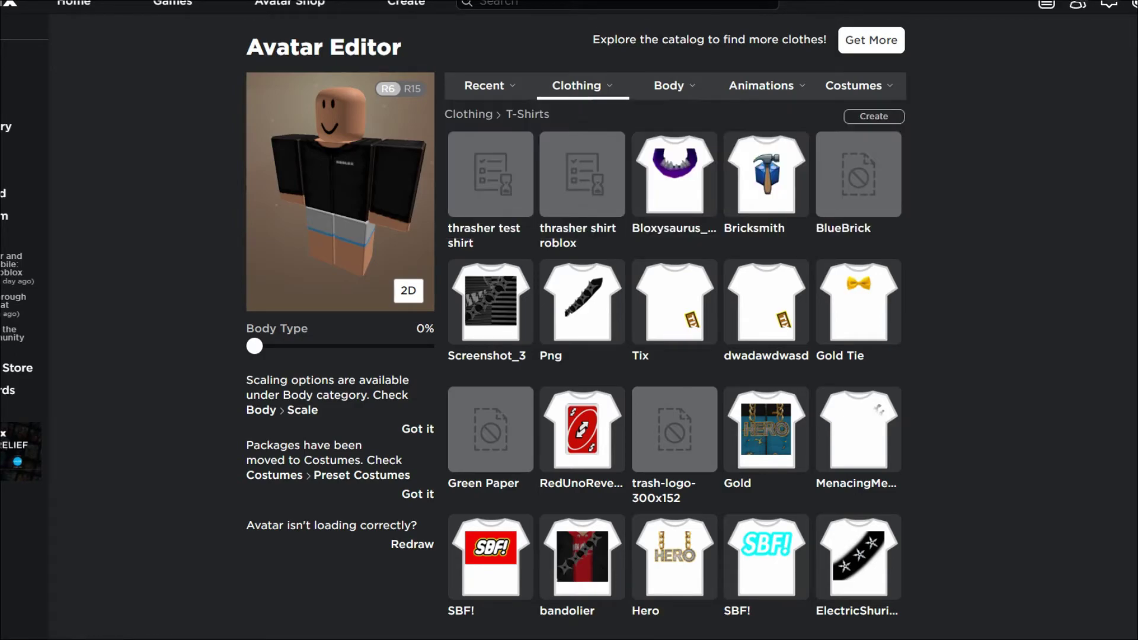
pyautogui.click(563, 124)
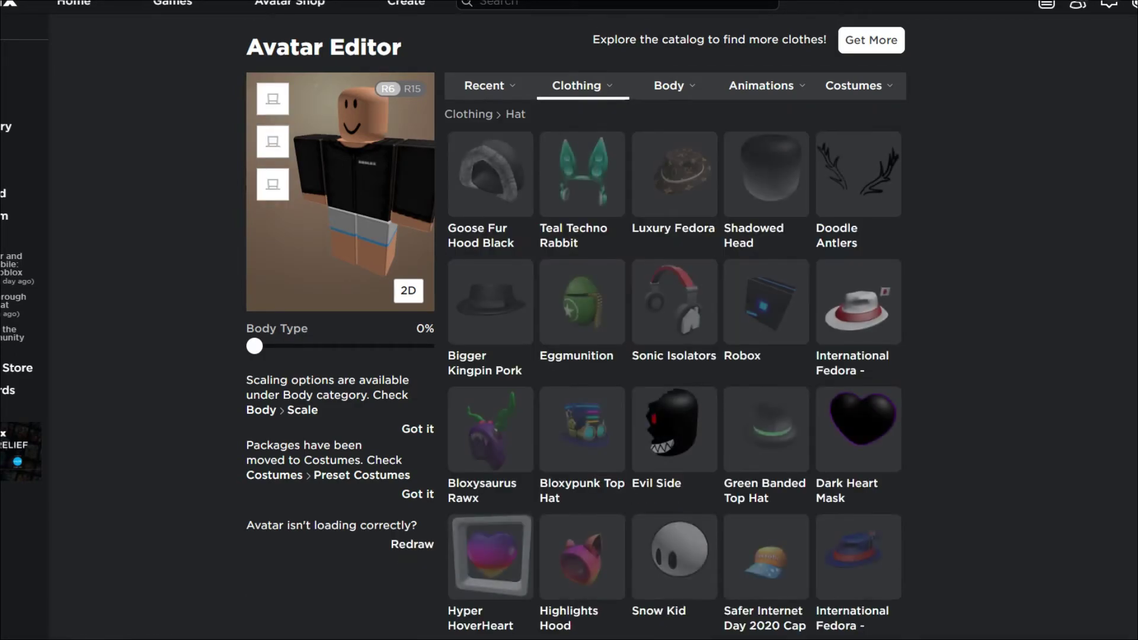
pyautogui.scroll(-6, 859, 279)
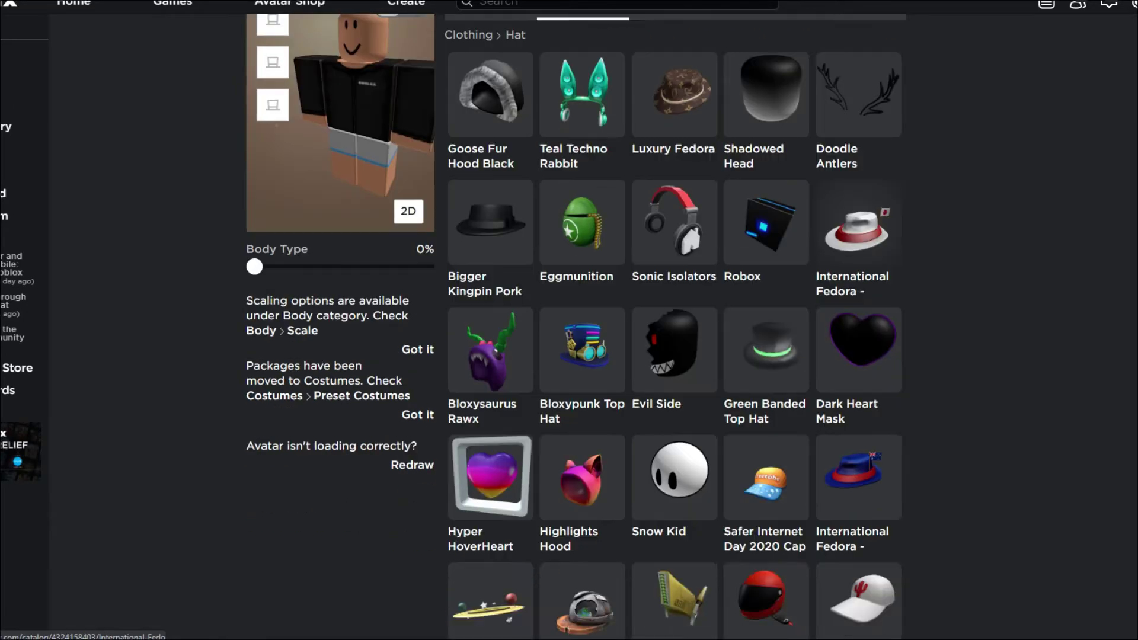
pyautogui.moveTo(576, 34)
pyautogui.click(602, 148)
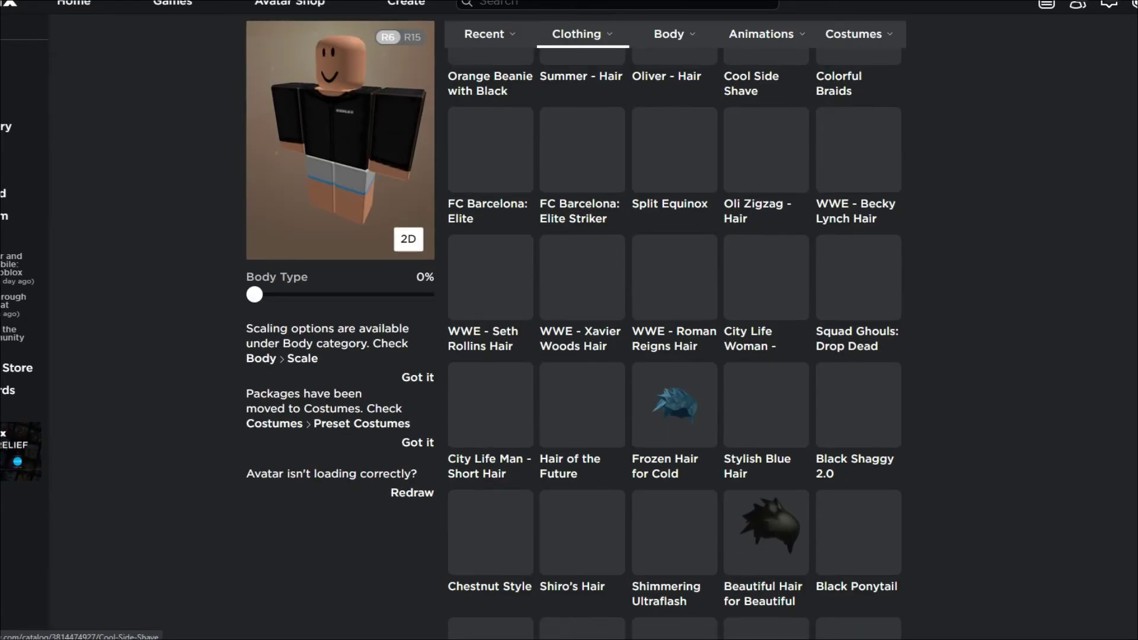
pyautogui.scroll(-7, 672, 314)
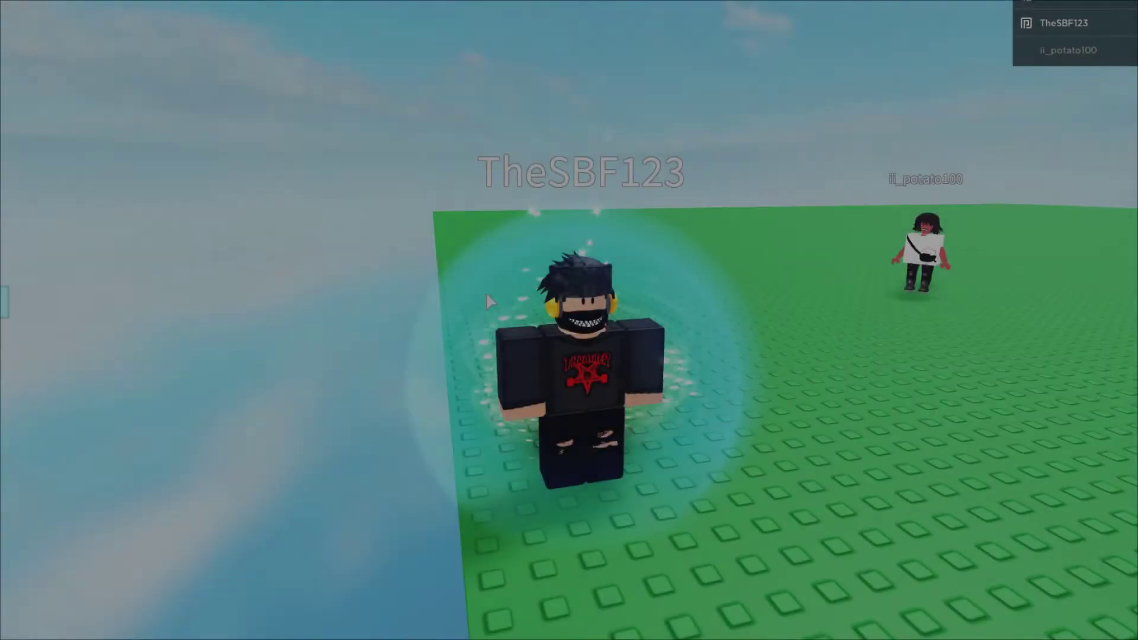
pyautogui.press('d')
pyautogui.press('s')
pyautogui.press('w')
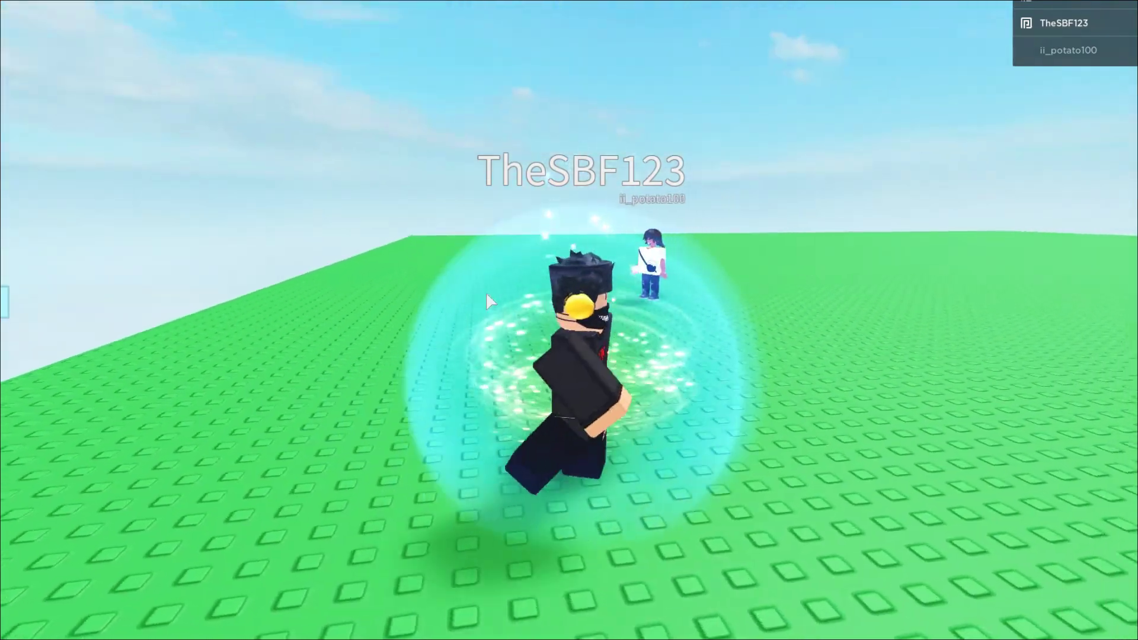
pyautogui.press('d')
pyautogui.press('w')
pyautogui.press('s')
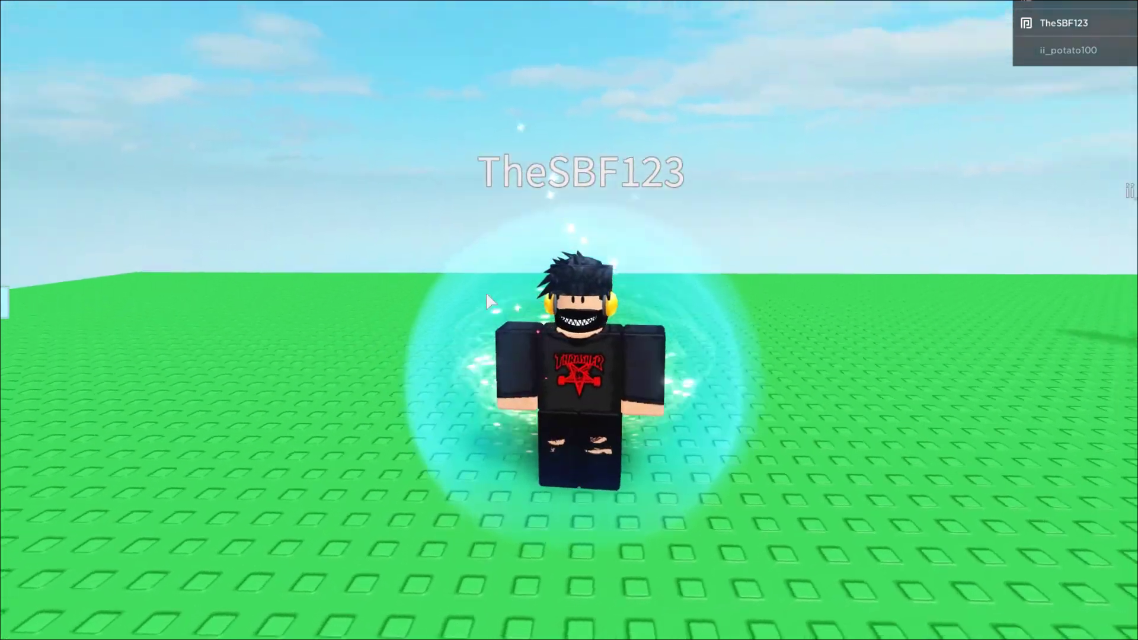